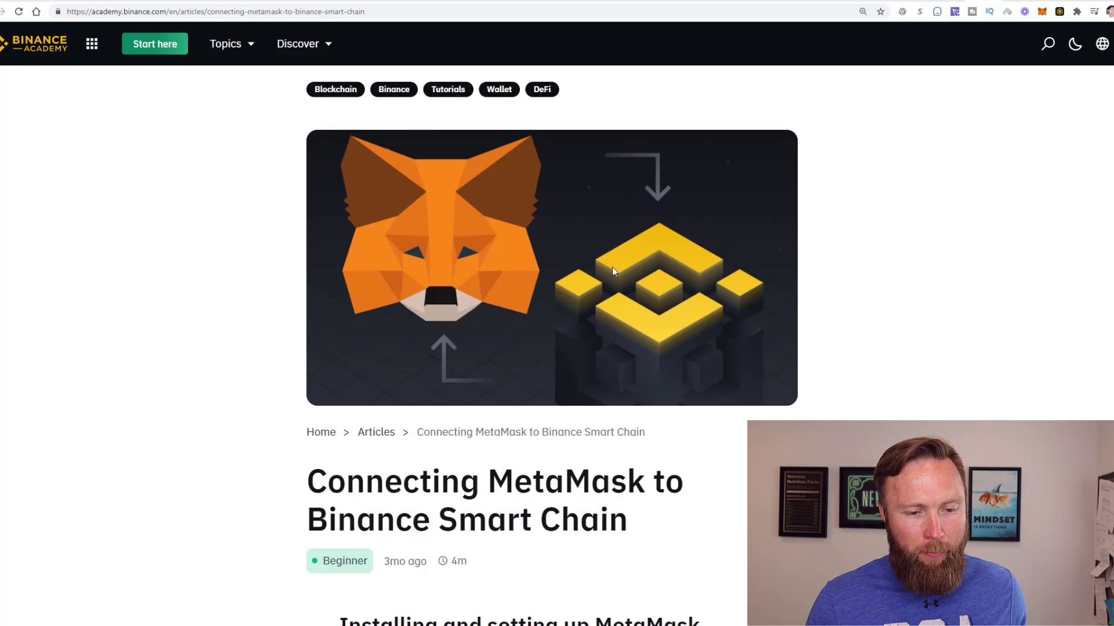
{"action": "scroll", "coordinate": [617, 267], "scroll_direction": "down", "scroll_amount": 2}
{"action": "scroll", "coordinate": [622, 273], "scroll_direction": "down", "scroll_amount": 2}
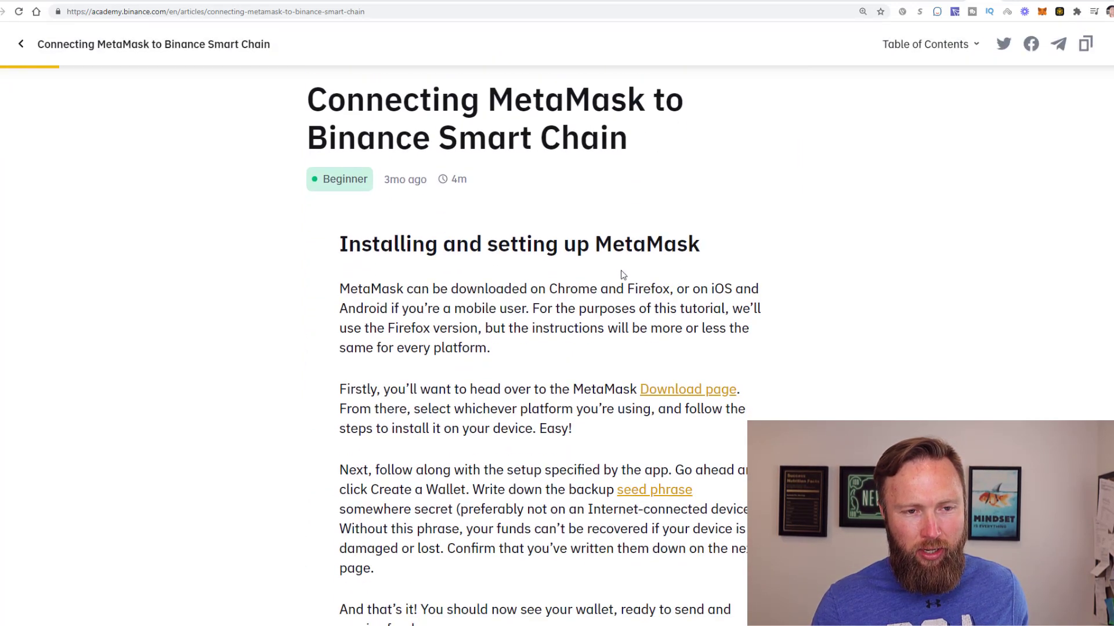
{"action": "scroll", "coordinate": [621, 272], "scroll_direction": "down", "scroll_amount": 1}
{"action": "scroll", "coordinate": [621, 273], "scroll_direction": "down", "scroll_amount": 3}
{"action": "scroll", "coordinate": [621, 275], "scroll_direction": "down", "scroll_amount": 2}
{"action": "scroll", "coordinate": [622, 276], "scroll_direction": "down", "scroll_amount": 2}
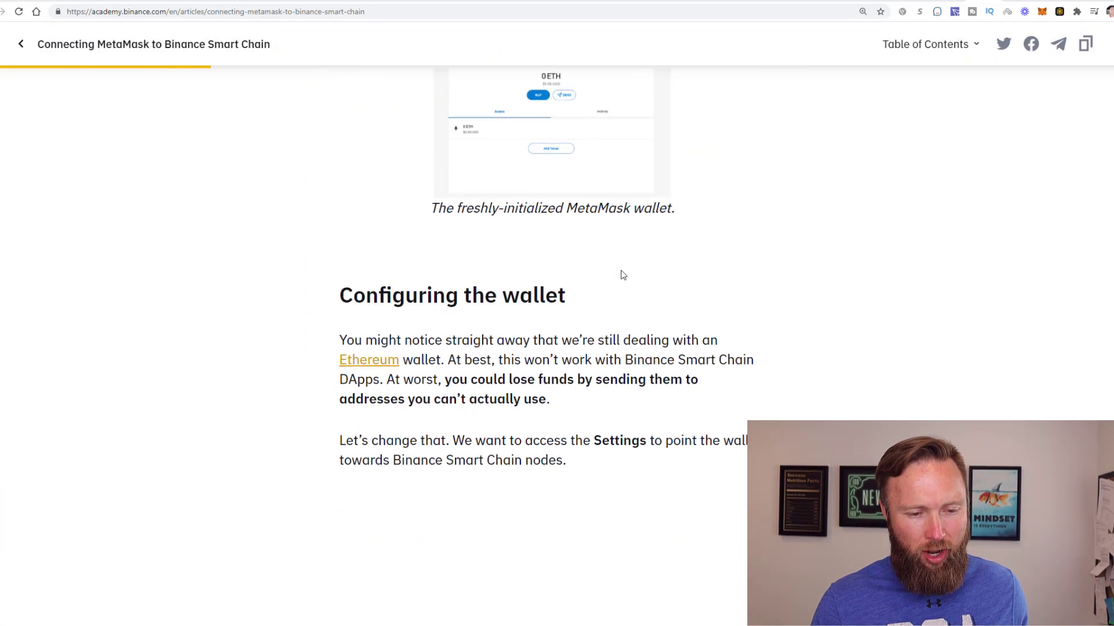
{"action": "scroll", "coordinate": [621, 275], "scroll_direction": "down", "scroll_amount": 4}
{"action": "scroll", "coordinate": [621, 275], "scroll_direction": "down", "scroll_amount": 2}
{"action": "scroll", "coordinate": [622, 275], "scroll_direction": "down", "scroll_amount": 2}
{"action": "scroll", "coordinate": [622, 275], "scroll_direction": "down", "scroll_amount": 4}
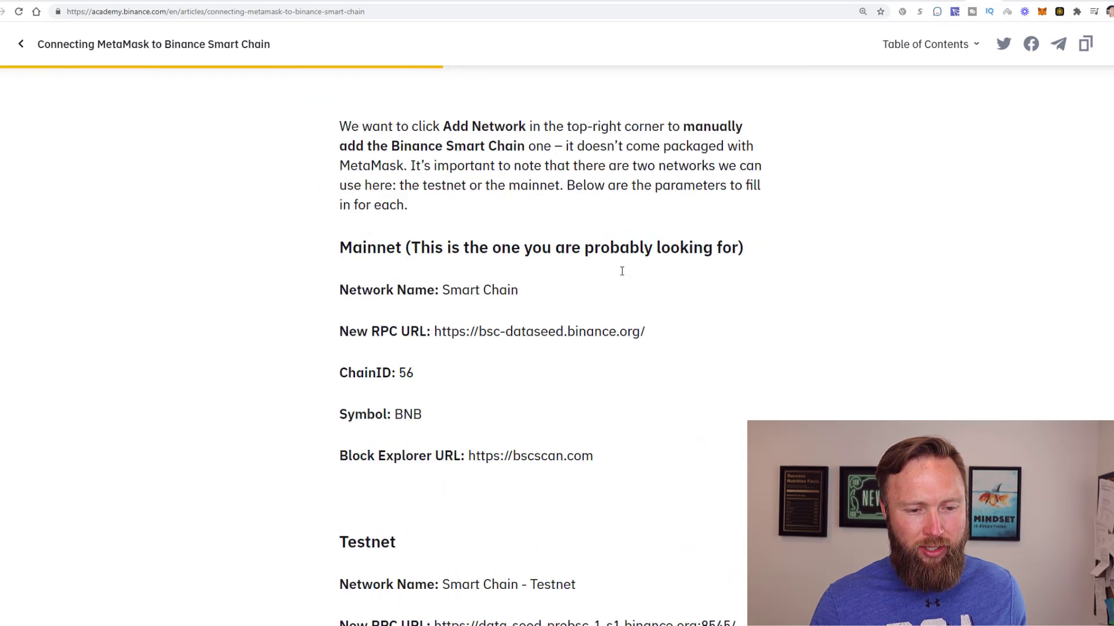
{"action": "scroll", "coordinate": [621, 275], "scroll_direction": "down", "scroll_amount": 1}
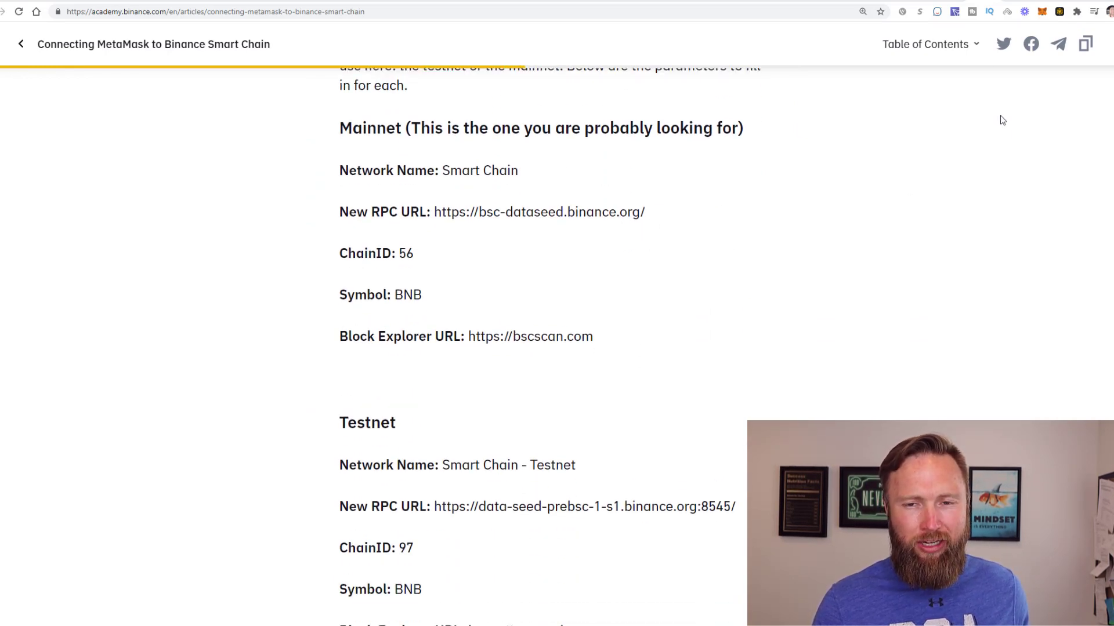
Dismiss What's new and expand MetaMask into a full tab showing Account 1's 0.2397 ETH.
{"action": "left_click", "coordinate": [1043, 11]}
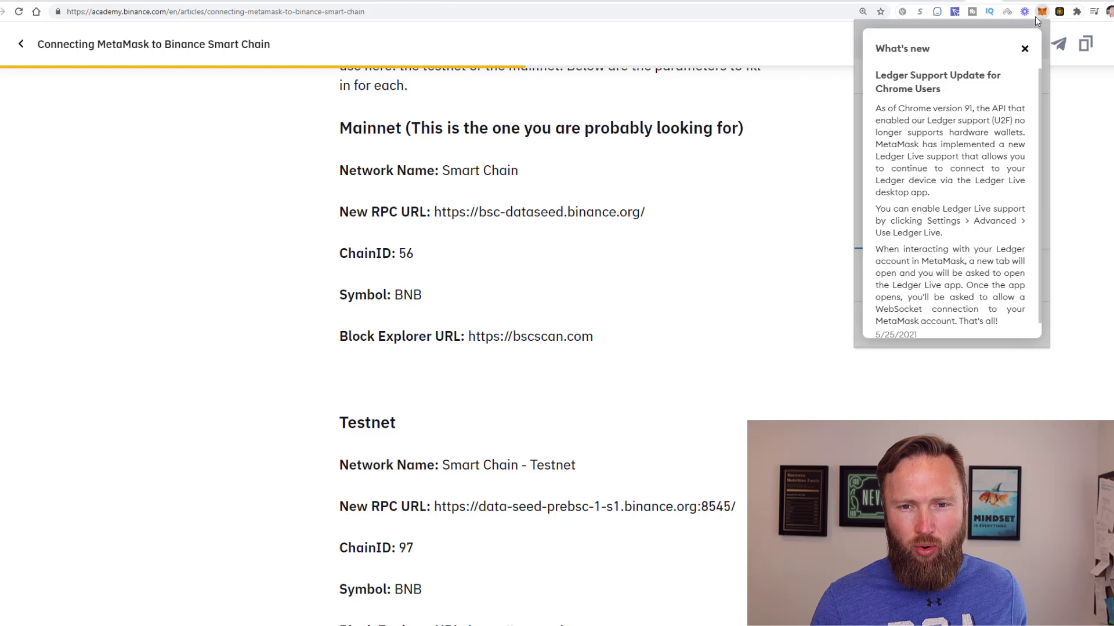
{"action": "scroll", "coordinate": [981, 154], "scroll_direction": "down", "scroll_amount": 1}
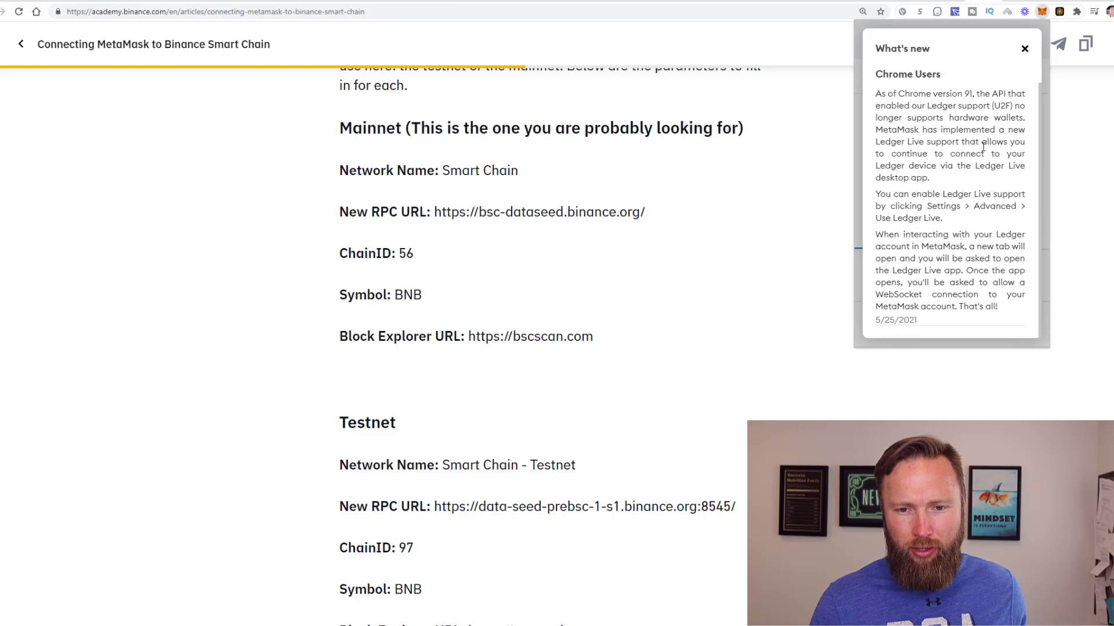
{"action": "scroll", "coordinate": [1007, 104], "scroll_direction": "up", "scroll_amount": 1}
{"action": "left_click", "coordinate": [1026, 50]}
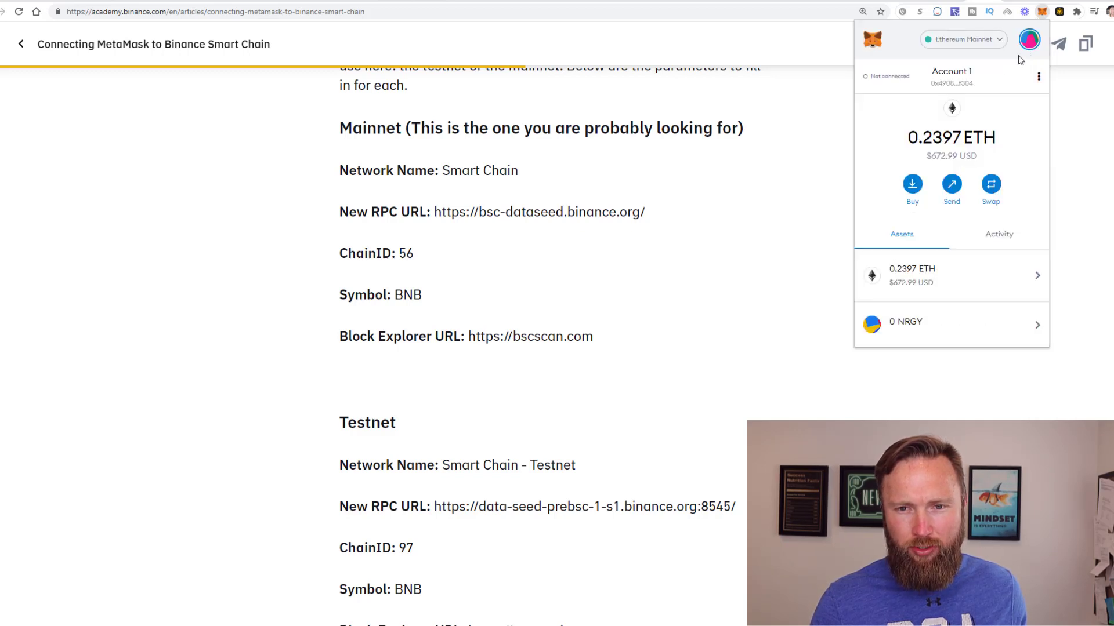
{"action": "left_click", "coordinate": [1039, 79]}
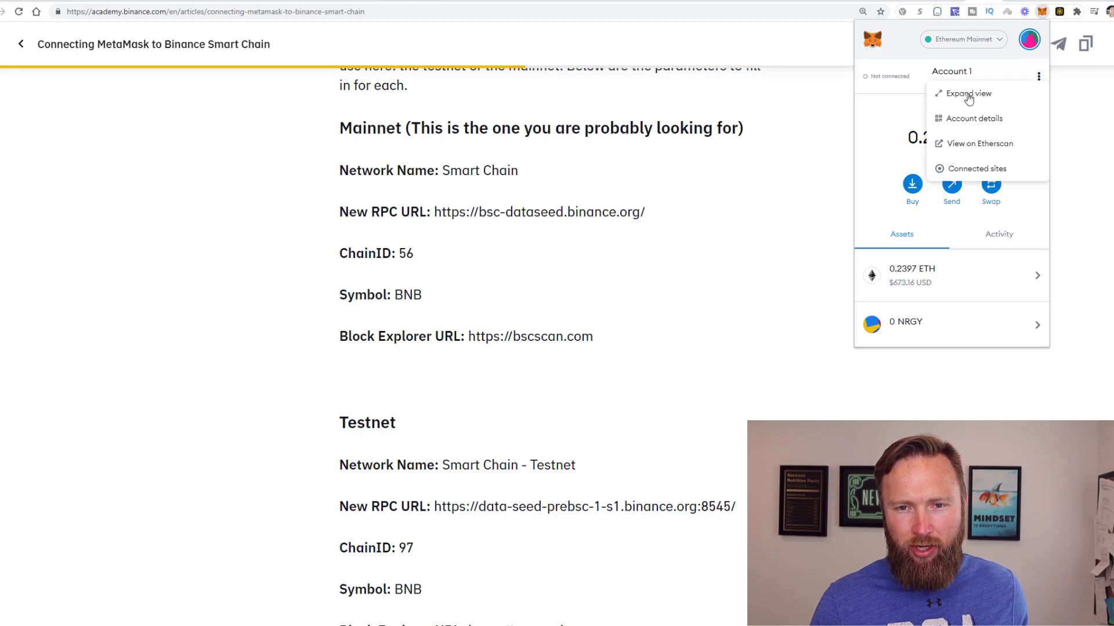
{"action": "left_click", "coordinate": [967, 96]}
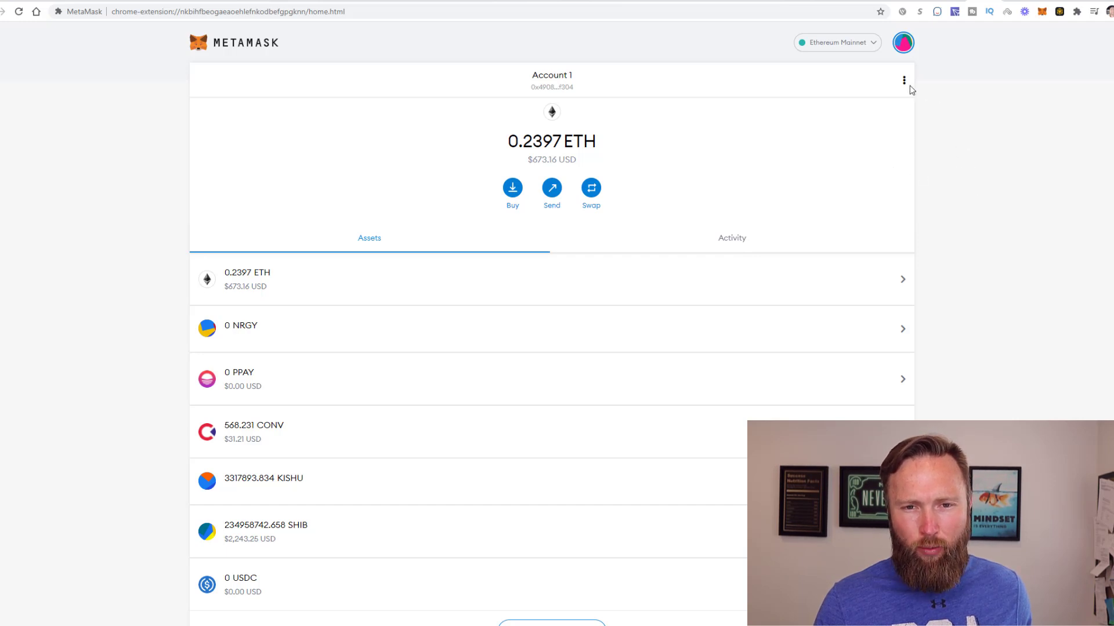
Open a blank Custom RPC network form, then return to the Binance Academy article.
{"action": "left_click", "coordinate": [873, 50]}
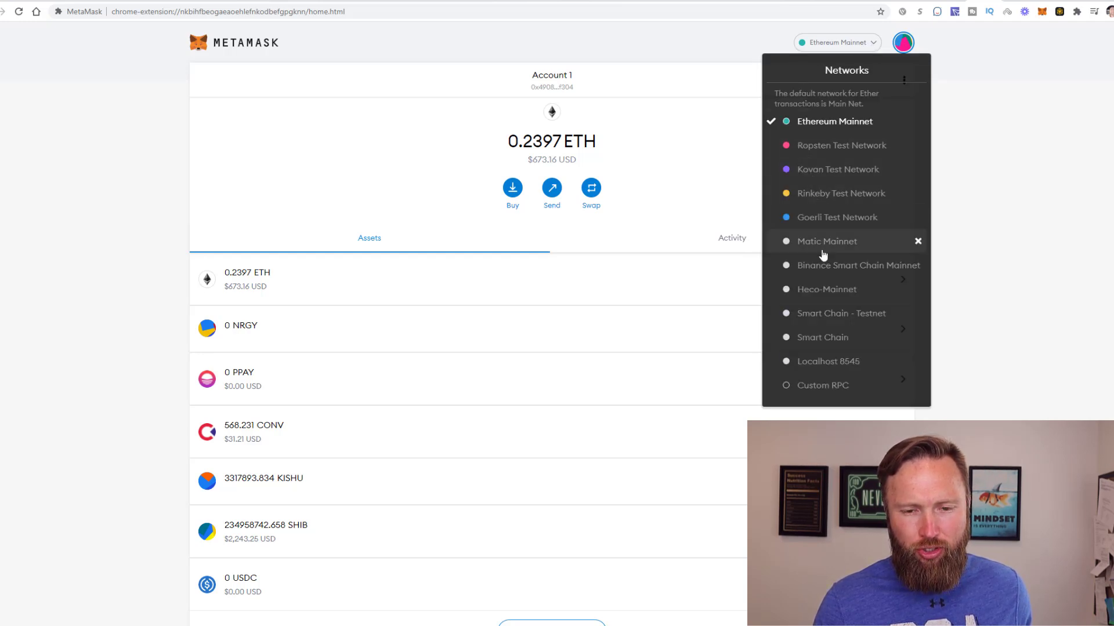
{"action": "left_click", "coordinate": [820, 387]}
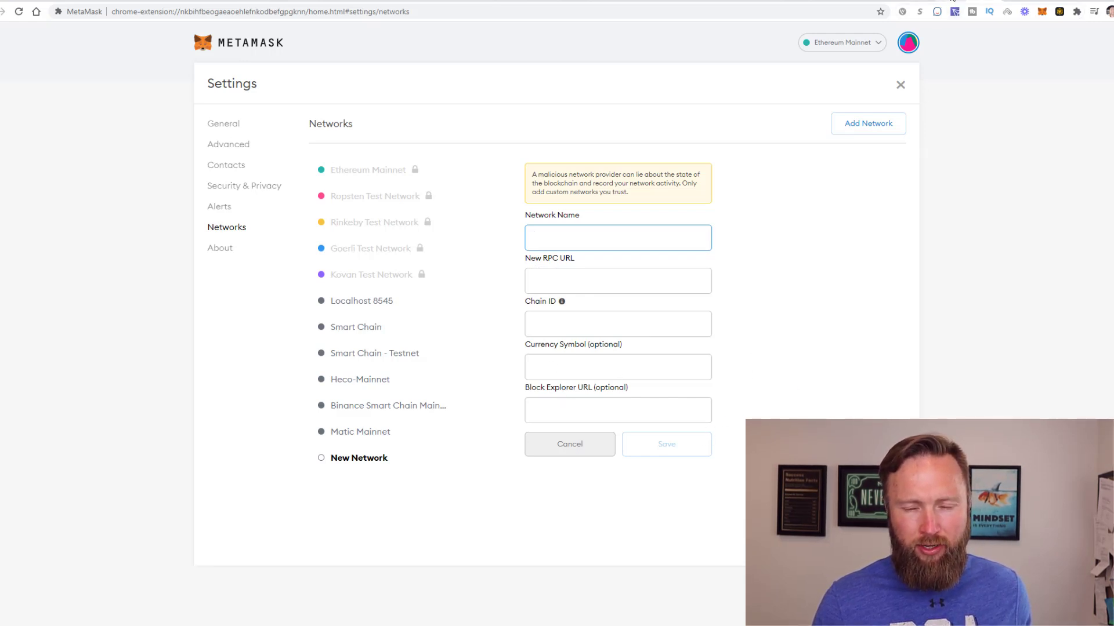
{"action": "left_click", "coordinate": [951, 2]}
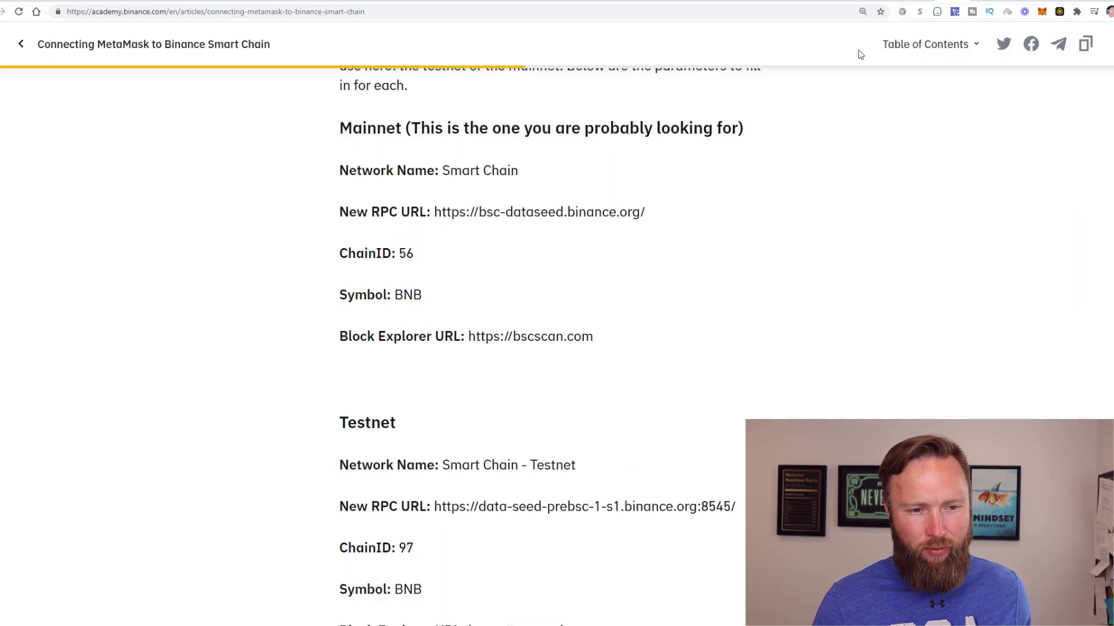
Copy 'Smart Chain' as the network name and the Mainnet RPC URL into the form.
{"action": "left_click_drag", "start_coordinate": [550, 175], "coordinate": [459, 174]}
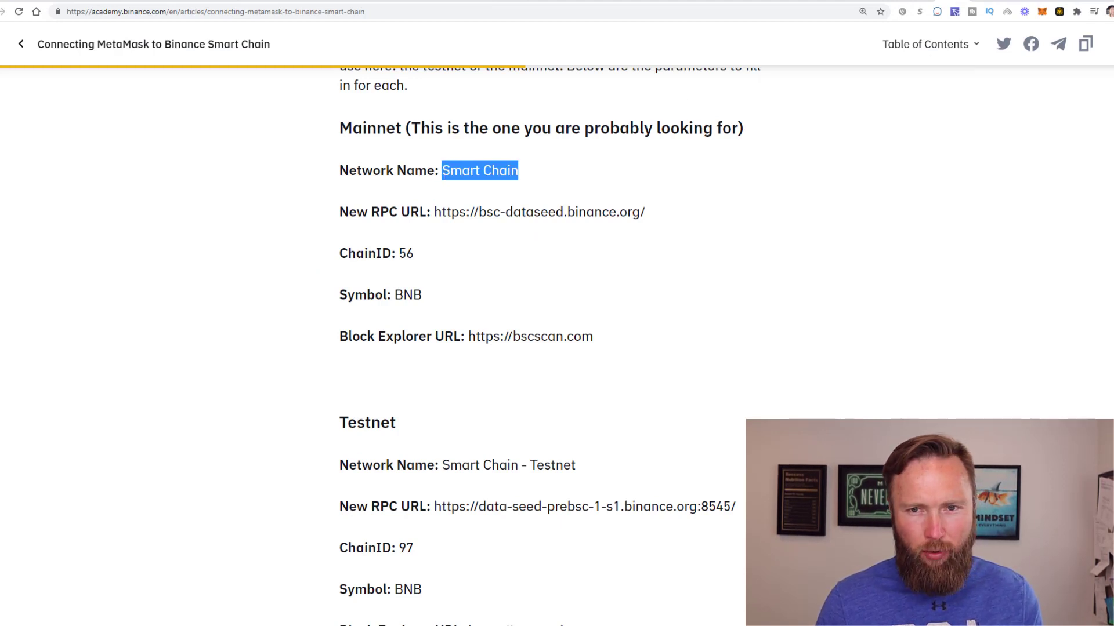
{"action": "type", "text": "Smart Chain"}
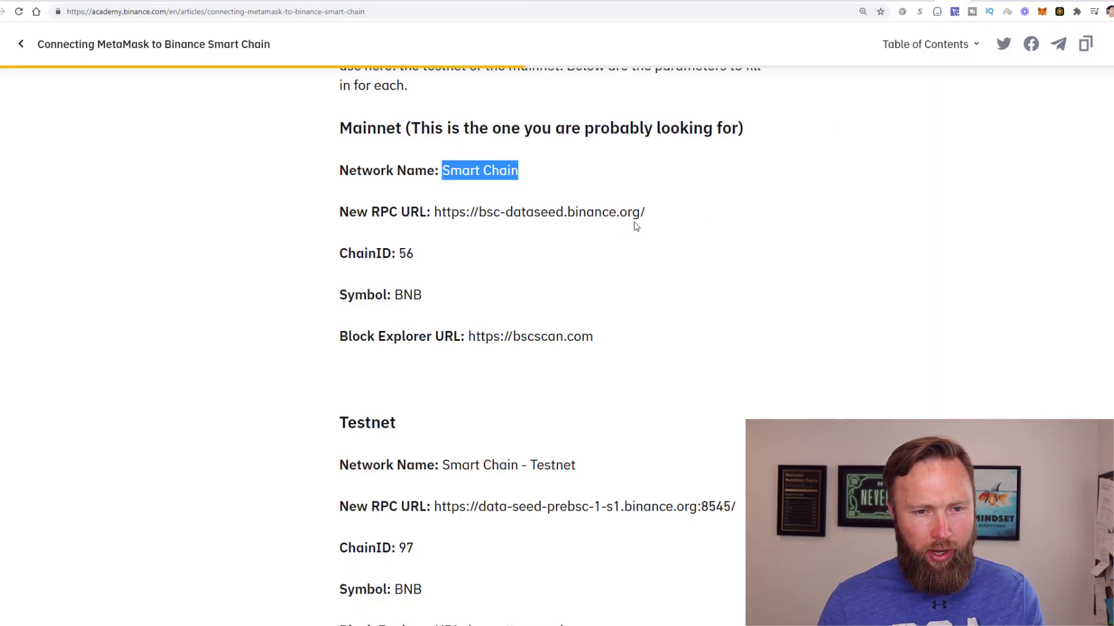
{"action": "left_click_drag", "start_coordinate": [644, 213], "coordinate": [435, 215]}
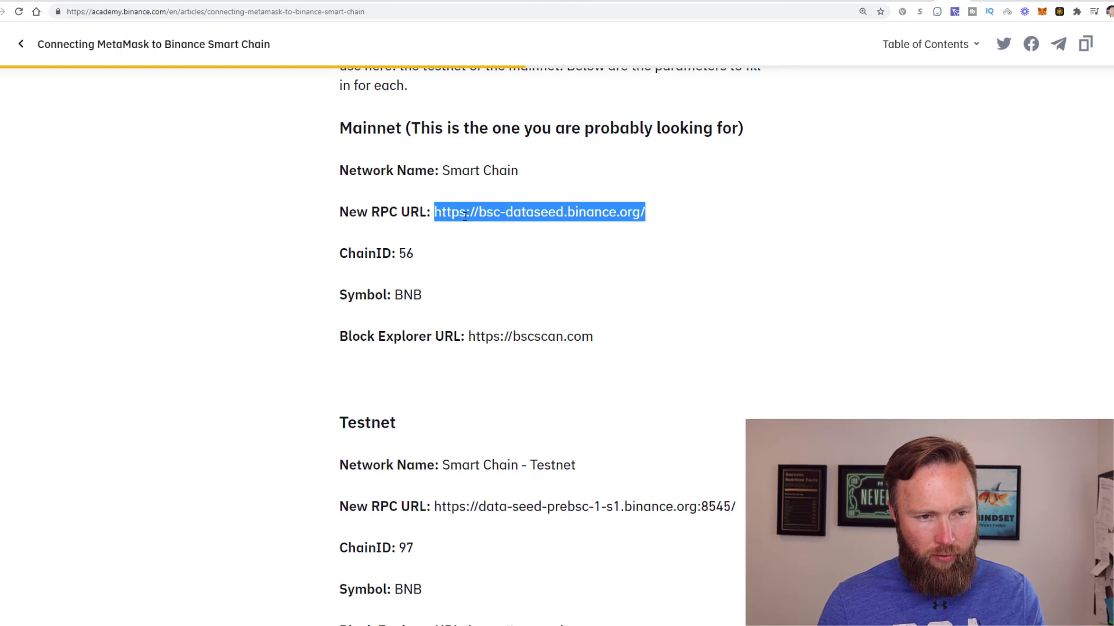
{"action": "left_click", "coordinate": [625, 276]}
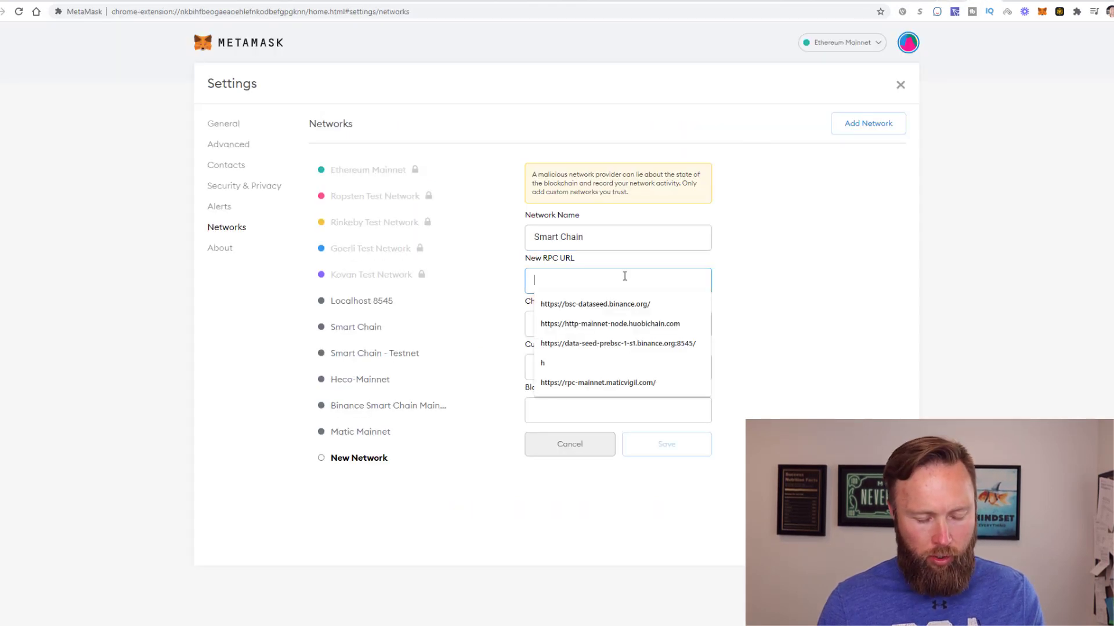
{"action": "type", "text": "https://bsc-dataseed.binance.org/"}
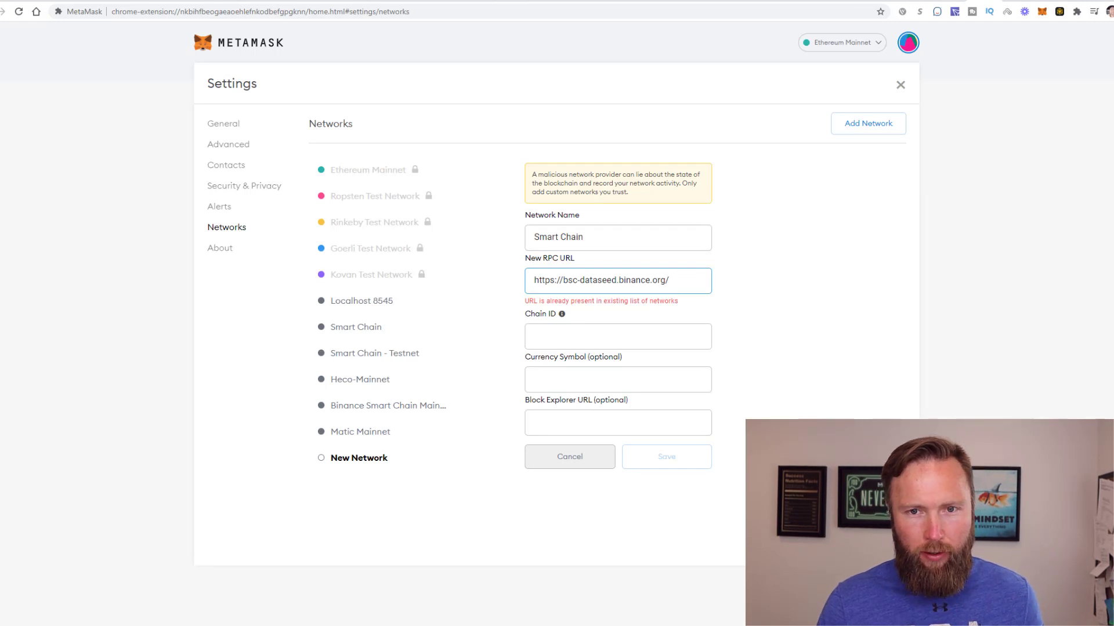
{"action": "key", "text": "alt+Tab"}
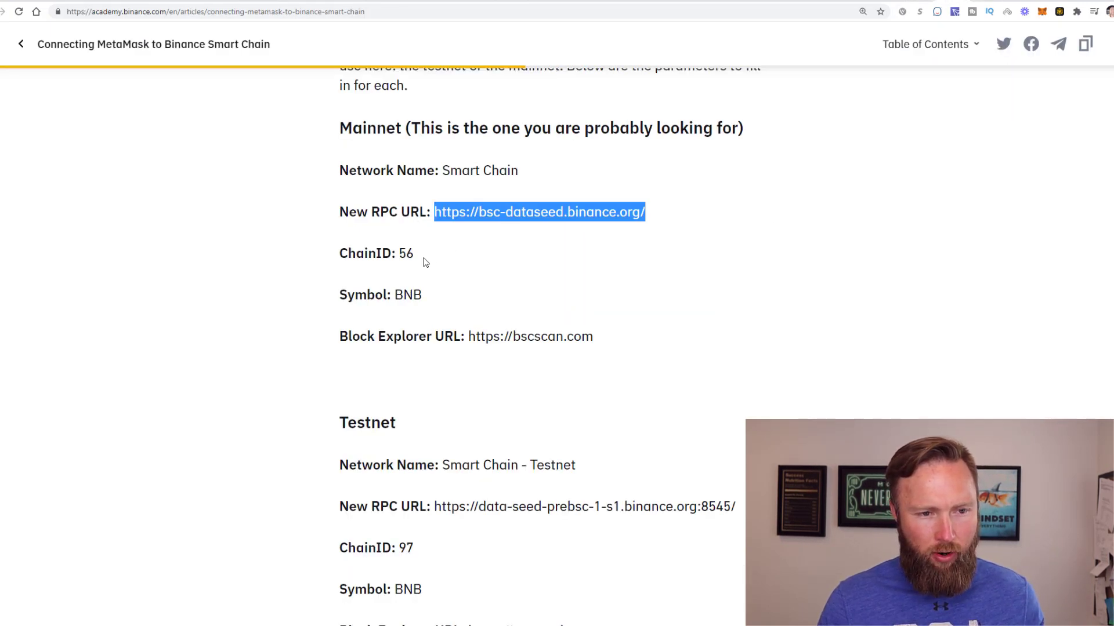
{"action": "key", "text": "alt+Tab"}
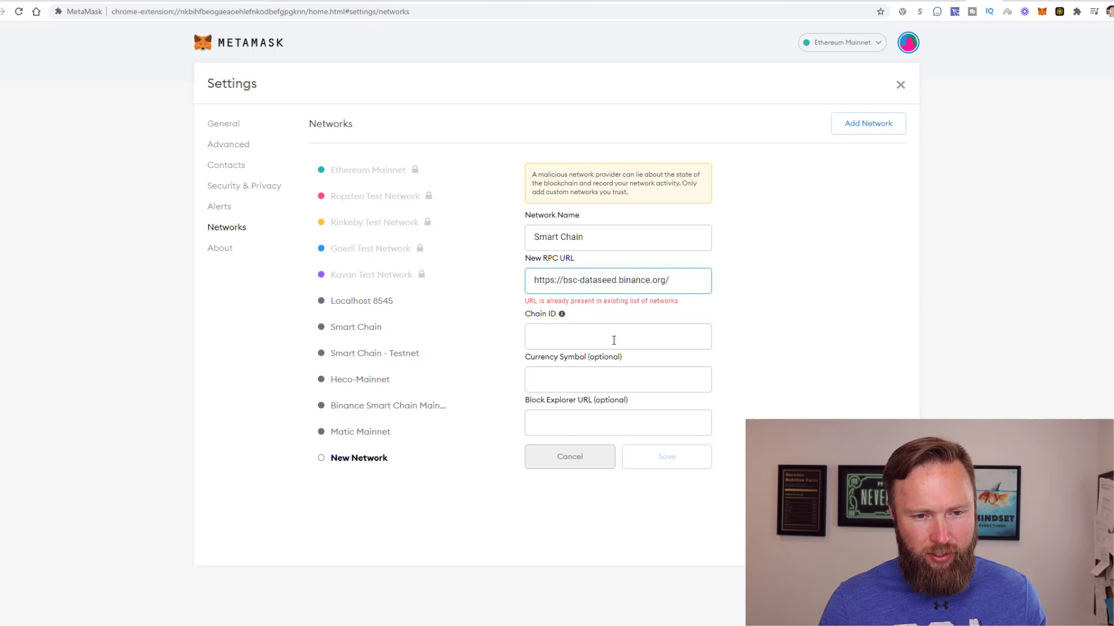
Enter chain ID 56, currency symbol BNB and the copied block explorer URL.
{"action": "left_click", "coordinate": [613, 340]}
{"action": "type", "text": "56"}
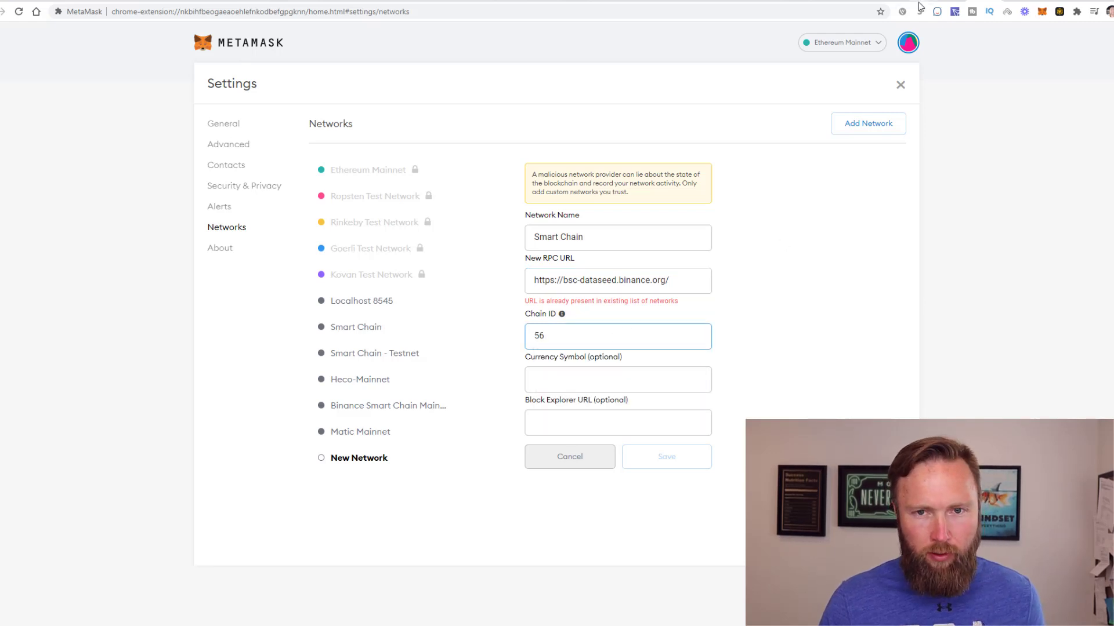
{"action": "left_click", "coordinate": [921, 7]}
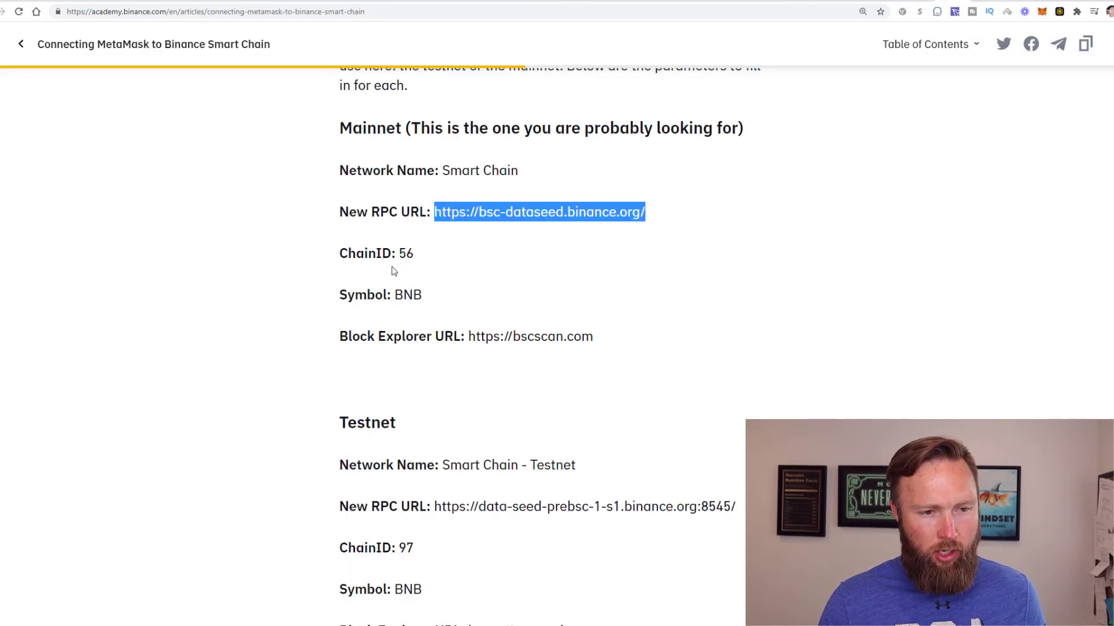
{"action": "key", "text": "alt+Tab"}
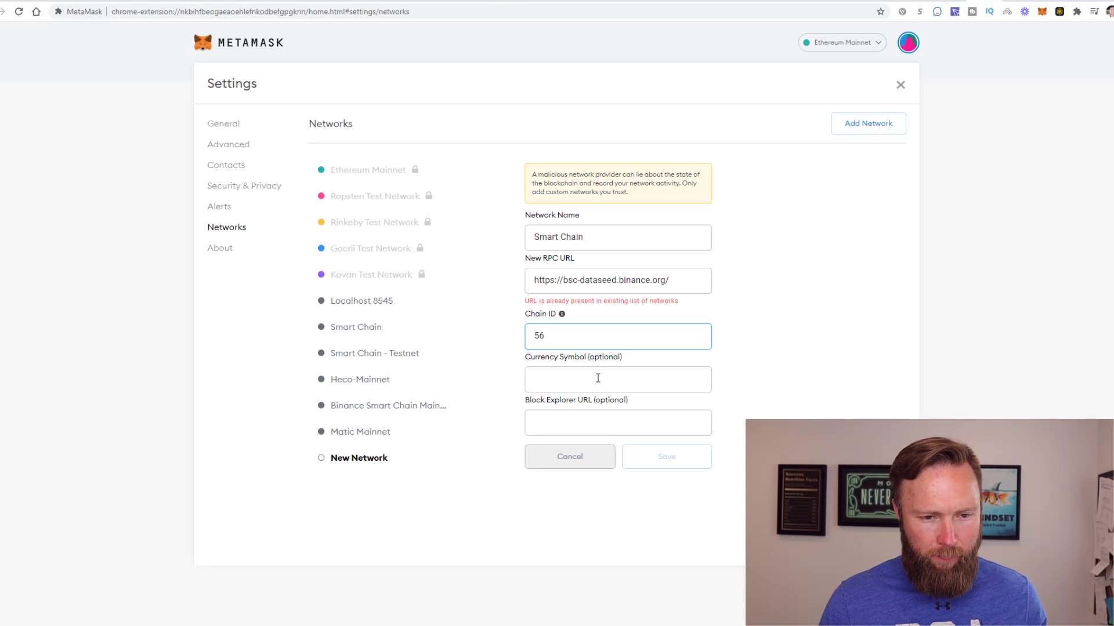
{"action": "left_click", "coordinate": [597, 378]}
{"action": "type", "text": "BNB"}
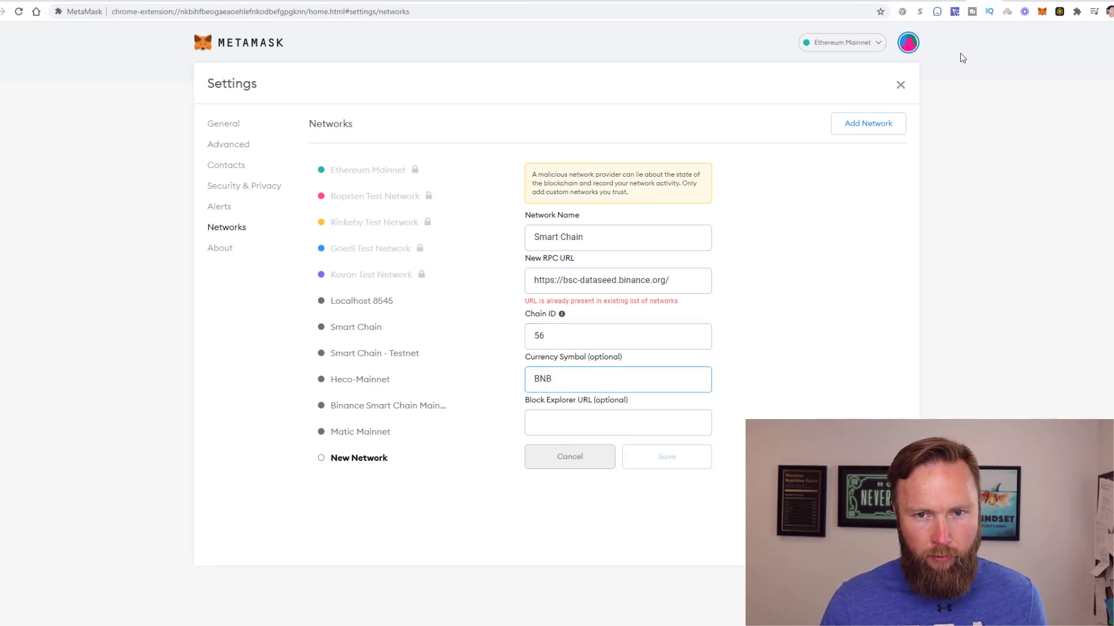
{"action": "key", "text": "alt+Tab"}
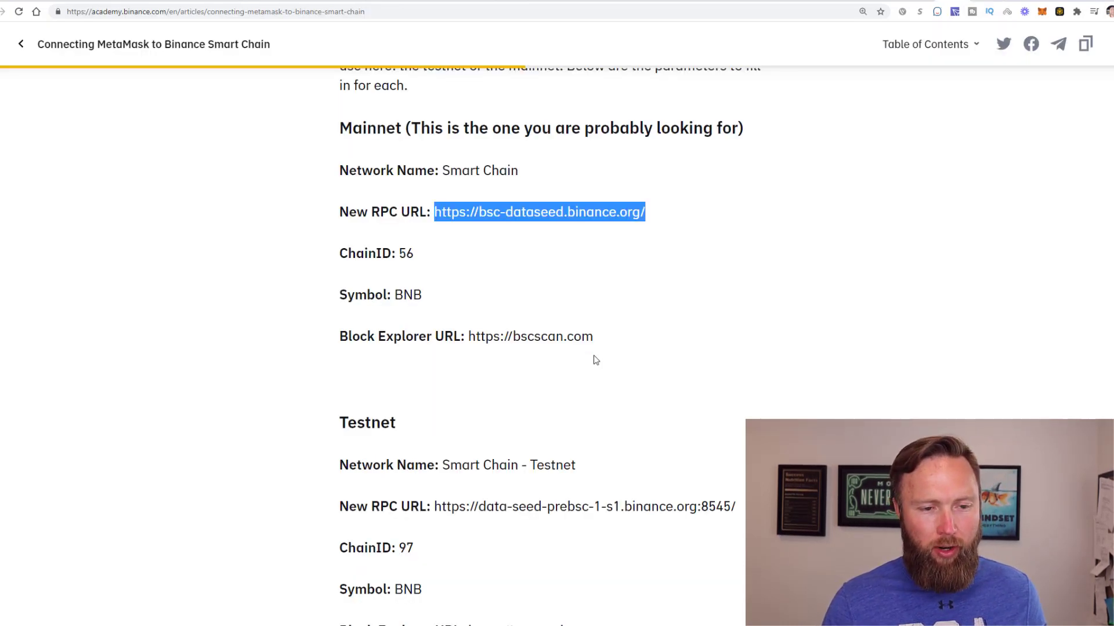
{"action": "left_click_drag", "start_coordinate": [597, 341], "coordinate": [469, 336]}
{"action": "key", "text": "ctrl+c"}
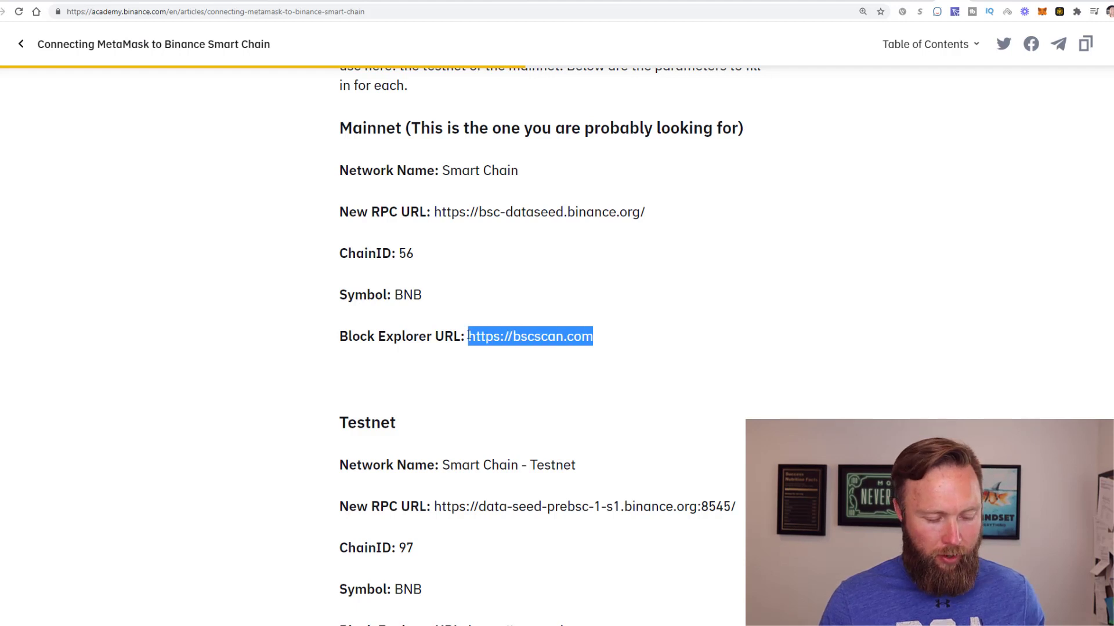
{"action": "key", "text": "alt+Tab"}
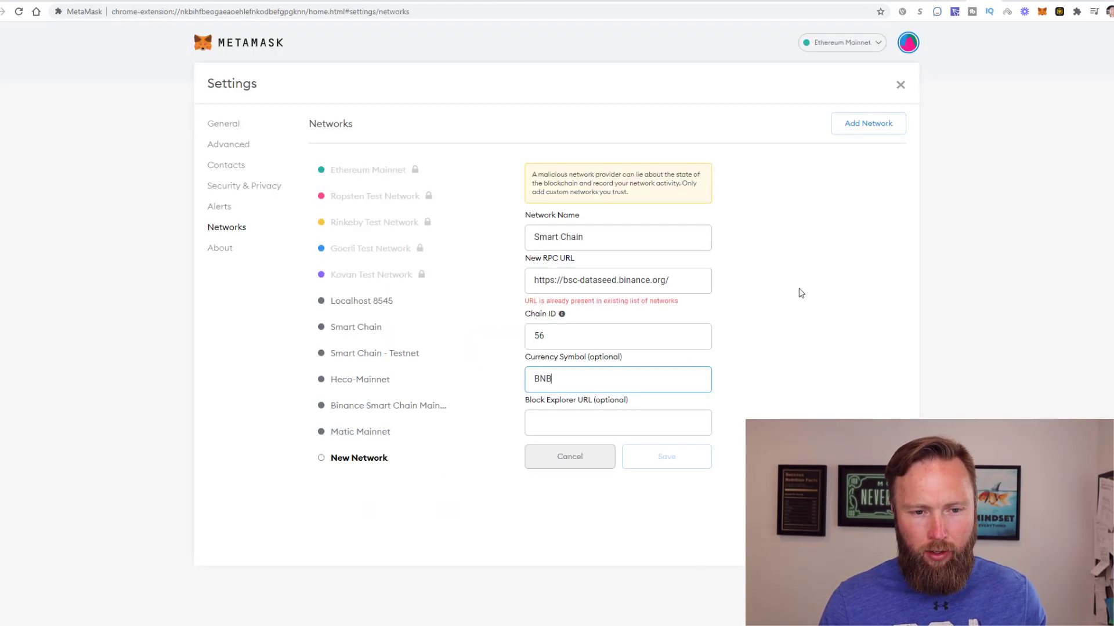
{"action": "left_click", "coordinate": [592, 422]}
{"action": "key", "text": "ctrl+v"}
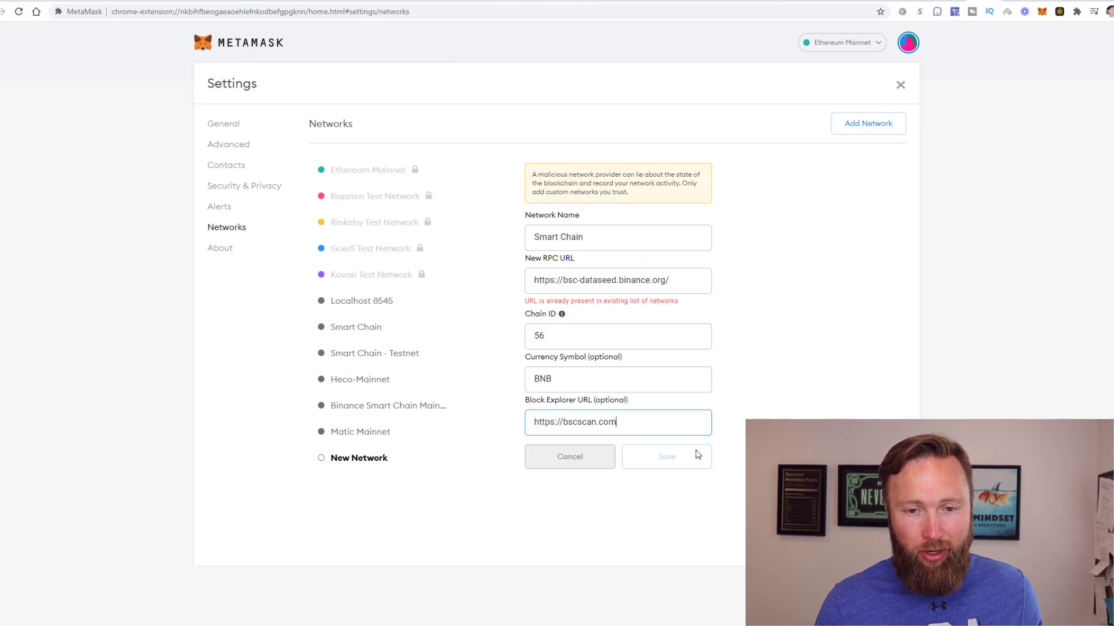
Discard the new network form, switch to the existing Smart Chain network, and close Settings.
{"action": "left_click", "coordinate": [570, 458]}
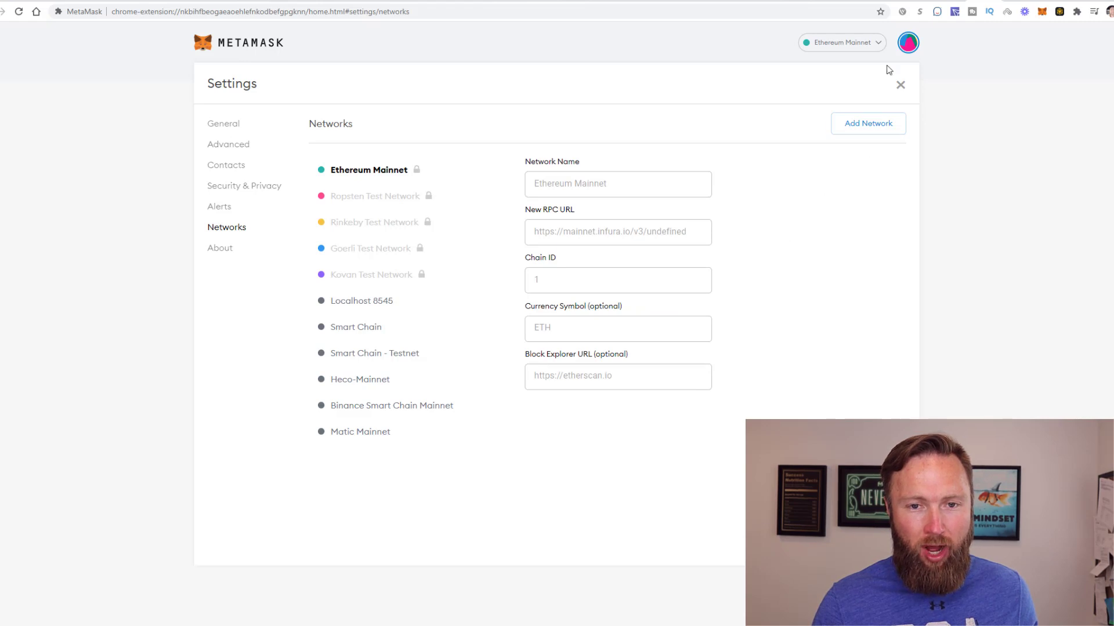
{"action": "left_click", "coordinate": [874, 46]}
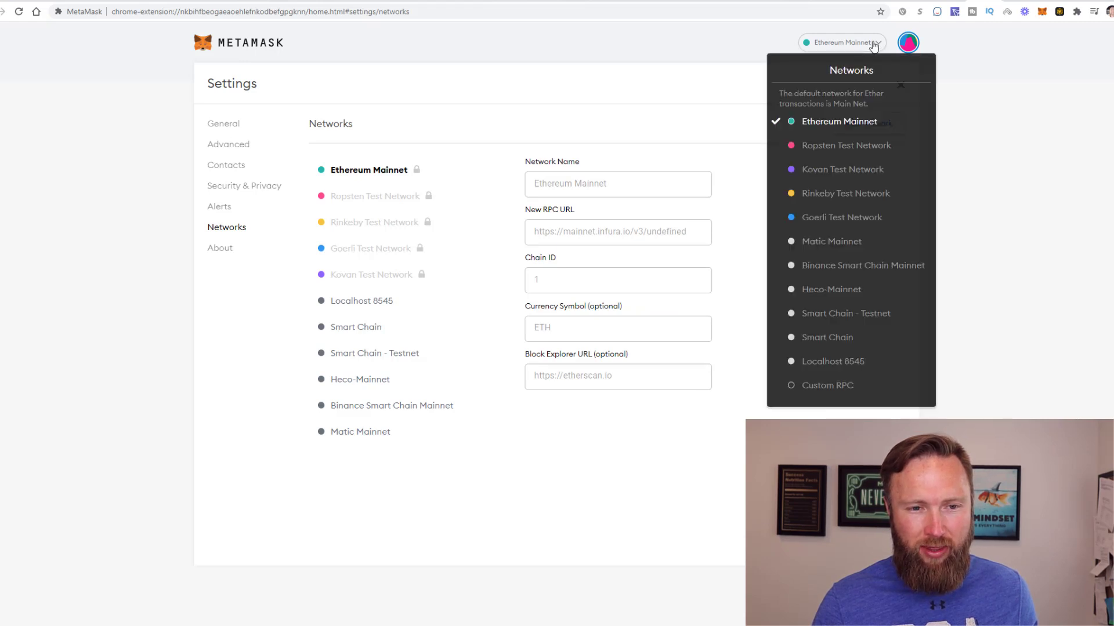
{"action": "left_click", "coordinate": [814, 340]}
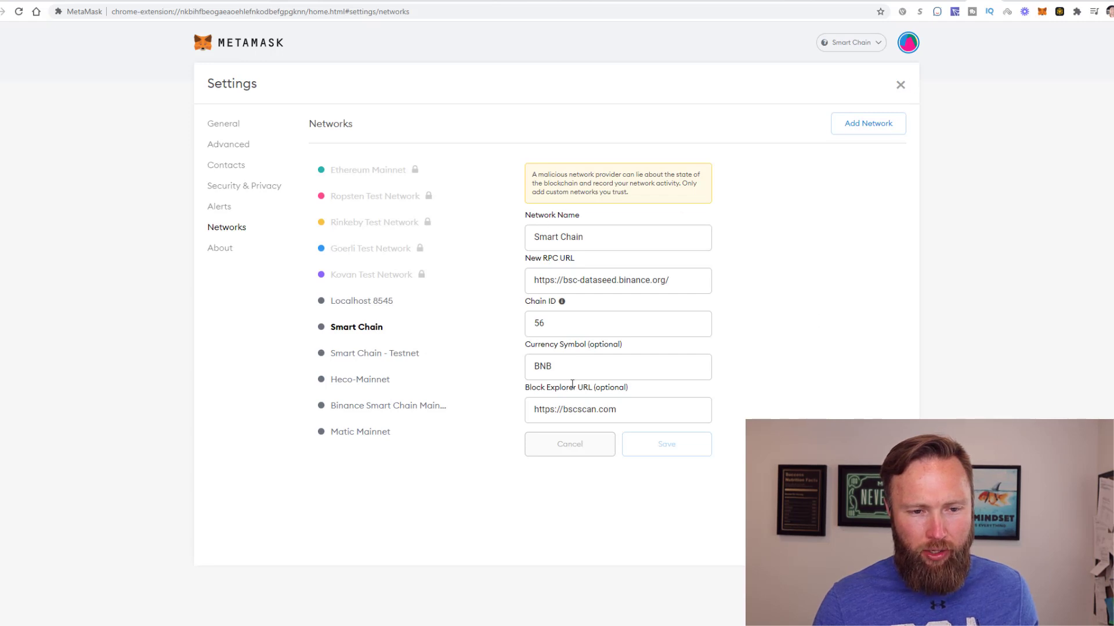
{"action": "left_click", "coordinate": [900, 87]}
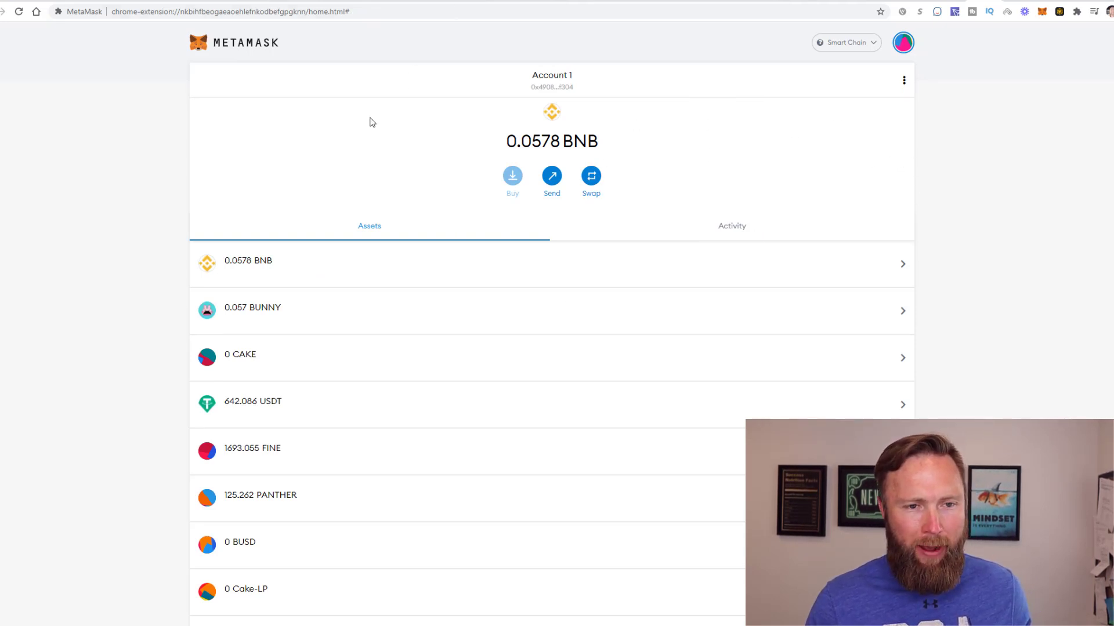
Reselect Smart Chain as the active network from the network list.
{"action": "left_click", "coordinate": [841, 44]}
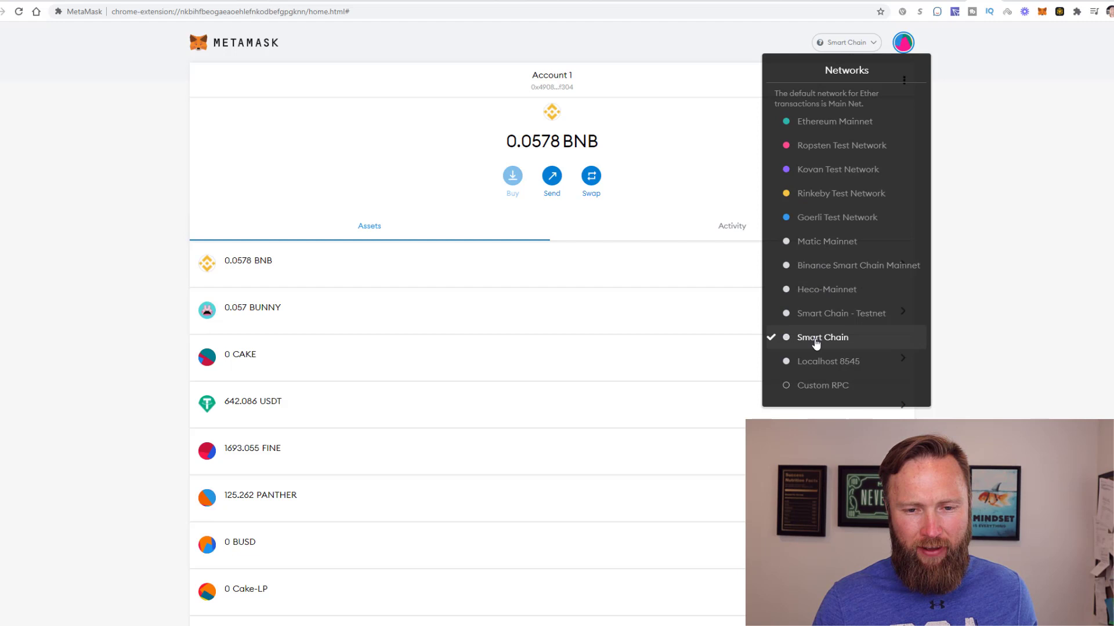
{"action": "left_click", "coordinate": [815, 339]}
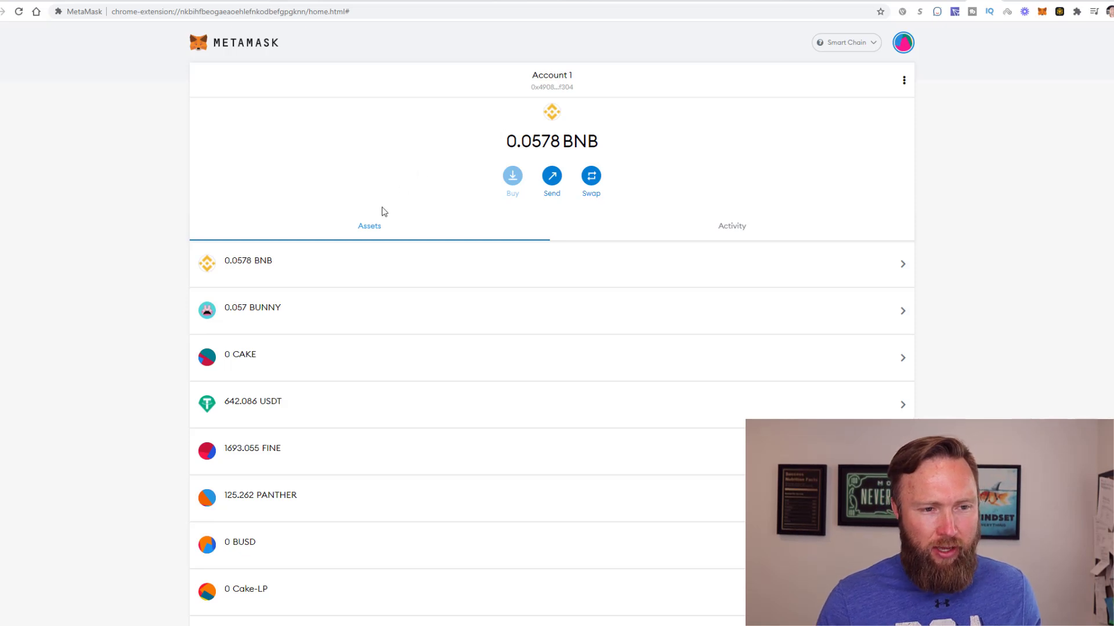
{"action": "scroll", "coordinate": [344, 366], "scroll_direction": "down", "scroll_amount": 2}
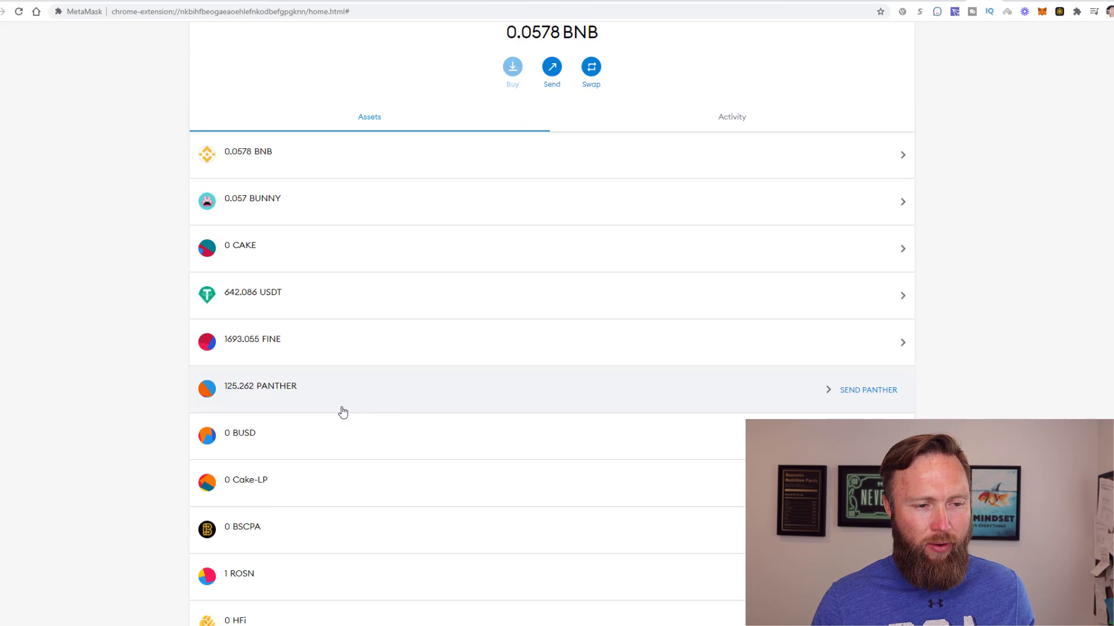
{"action": "scroll", "coordinate": [344, 407], "scroll_direction": "up", "scroll_amount": 2}
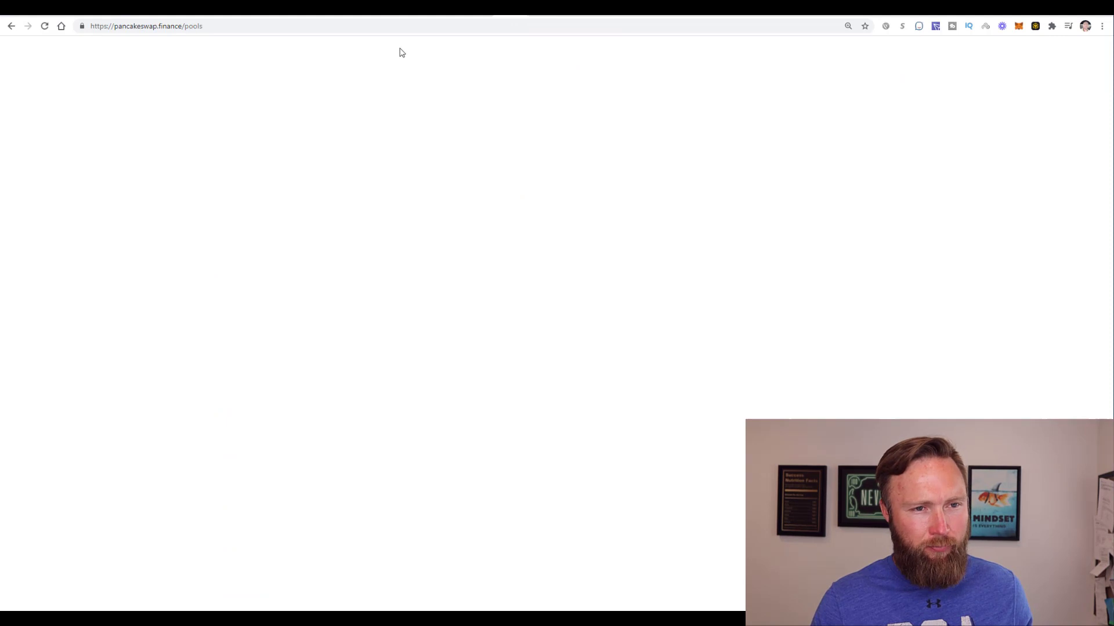
Reload the pools page and go to Exchange under Trade in the sidebar.
{"action": "left_click", "coordinate": [401, 28]}
{"action": "key", "text": "Return"}
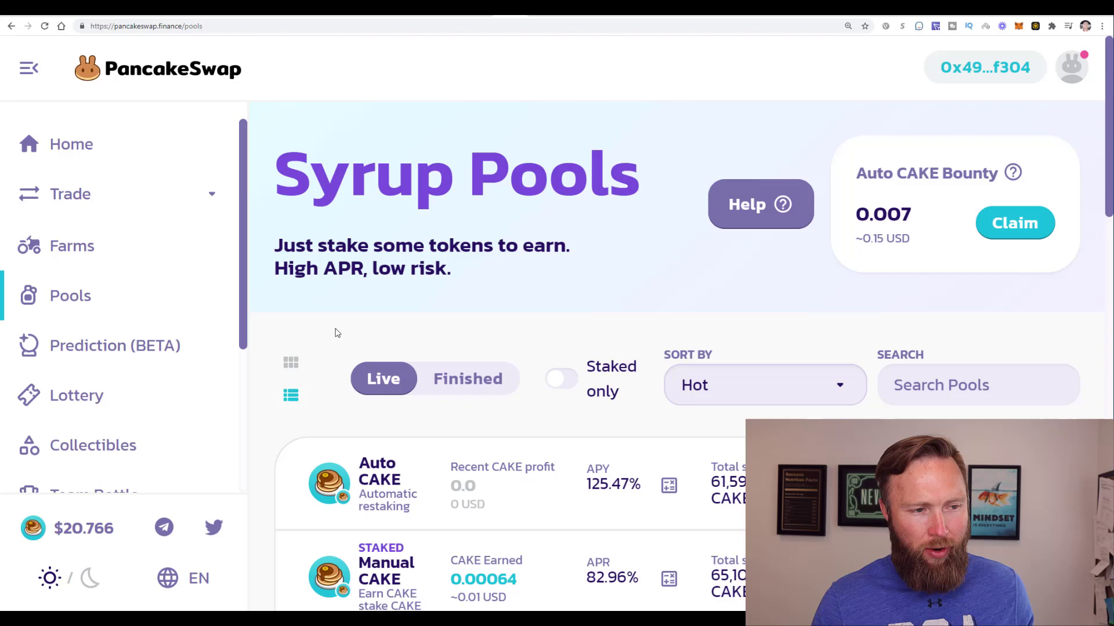
{"action": "scroll", "coordinate": [522, 345], "scroll_direction": "down", "scroll_amount": 2}
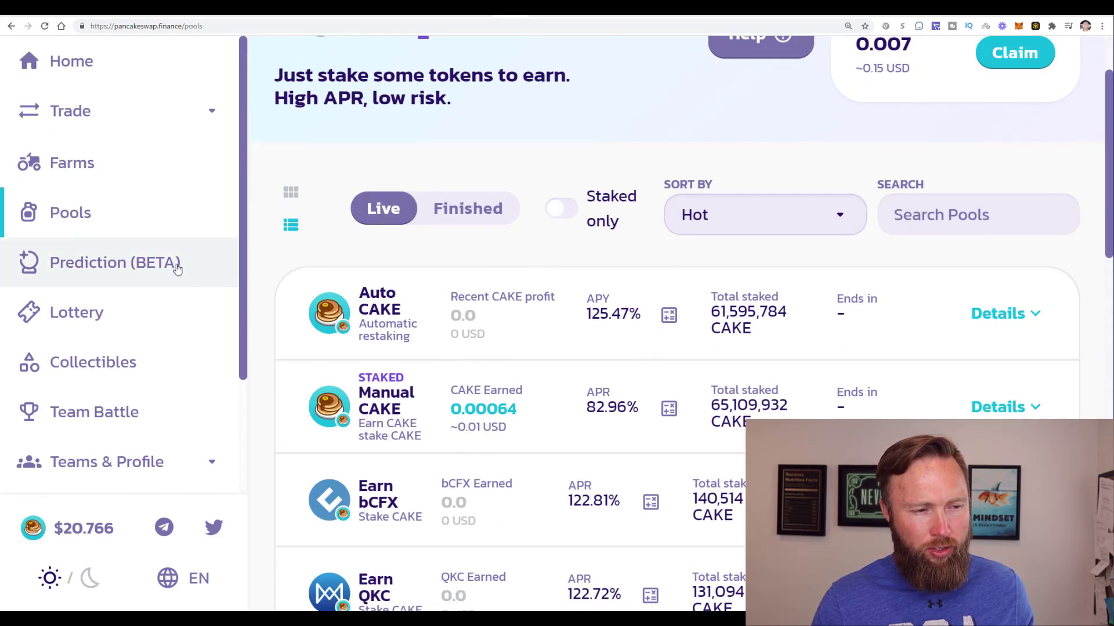
{"action": "scroll", "coordinate": [83, 253], "scroll_direction": "up", "scroll_amount": 2}
{"action": "left_click", "coordinate": [88, 205]}
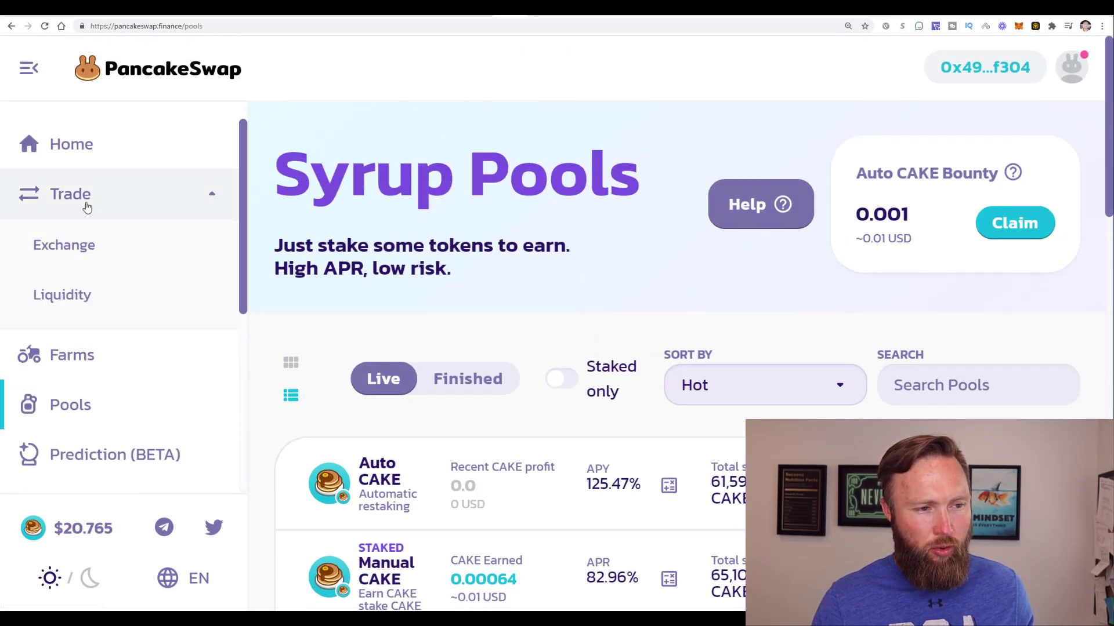
{"action": "left_click", "coordinate": [82, 246]}
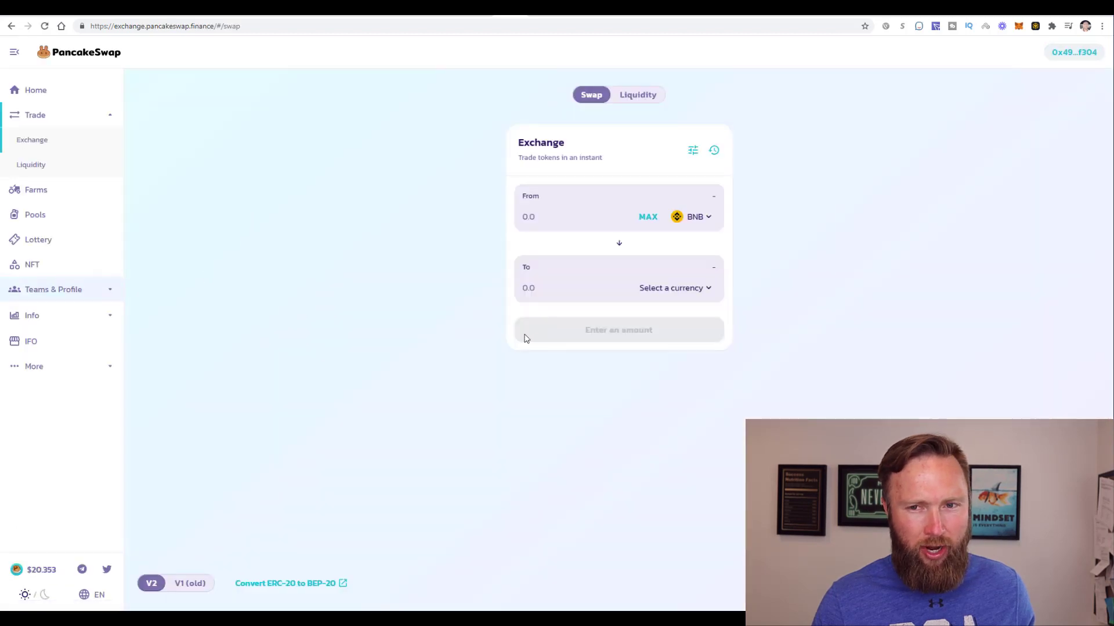
Log the wallet out of PancakeSwap and reconnect it through Metamask.
{"action": "left_click", "coordinate": [1074, 54]}
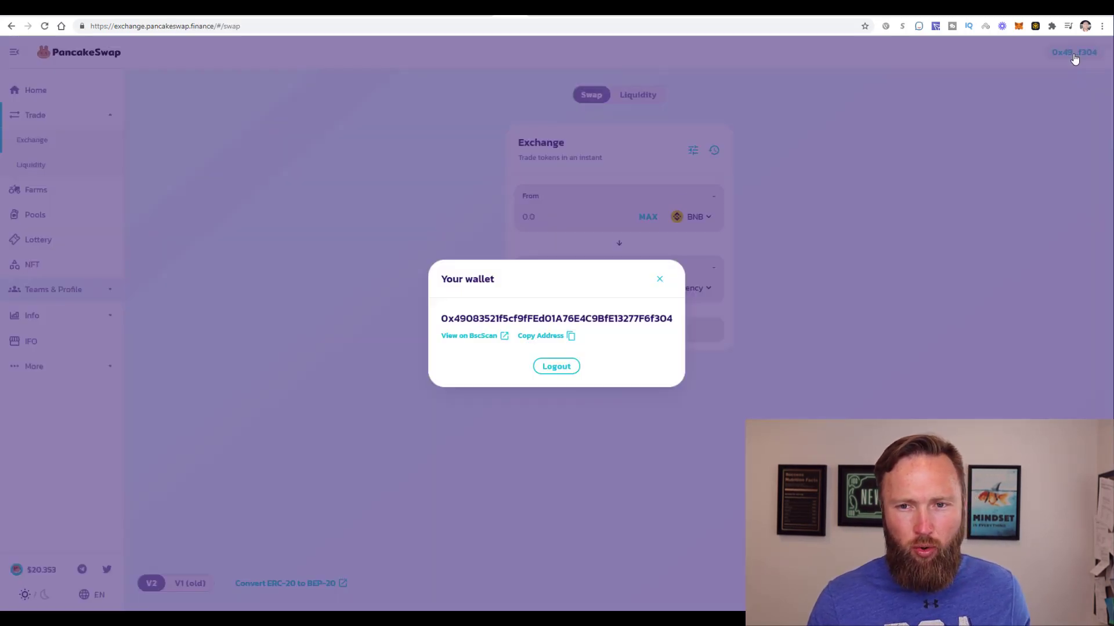
{"action": "left_click", "coordinate": [552, 372]}
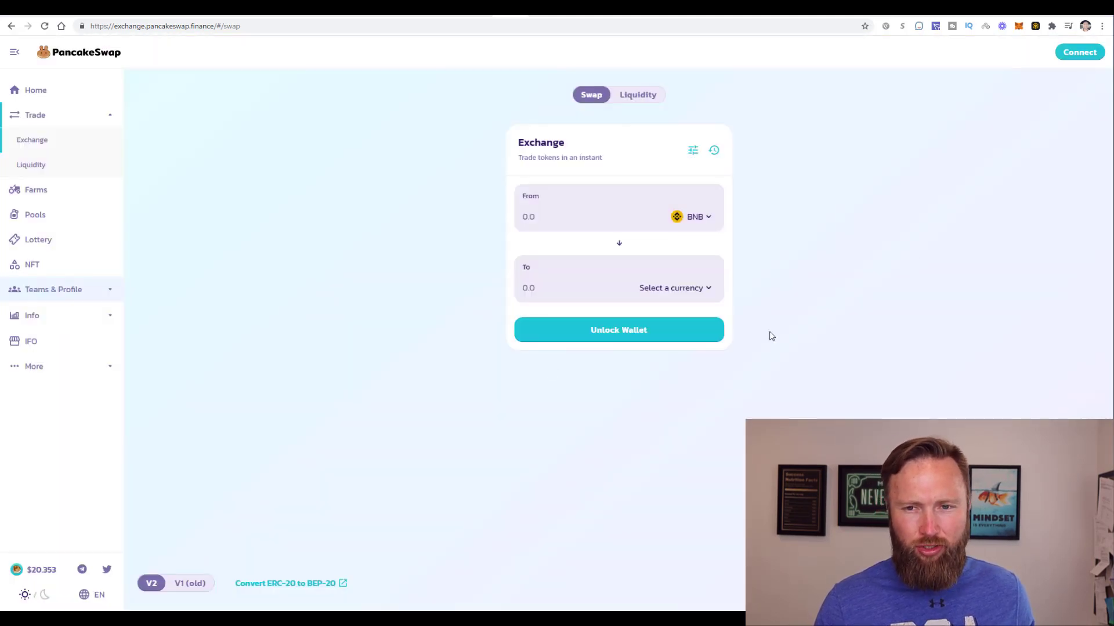
{"action": "left_click", "coordinate": [1080, 54]}
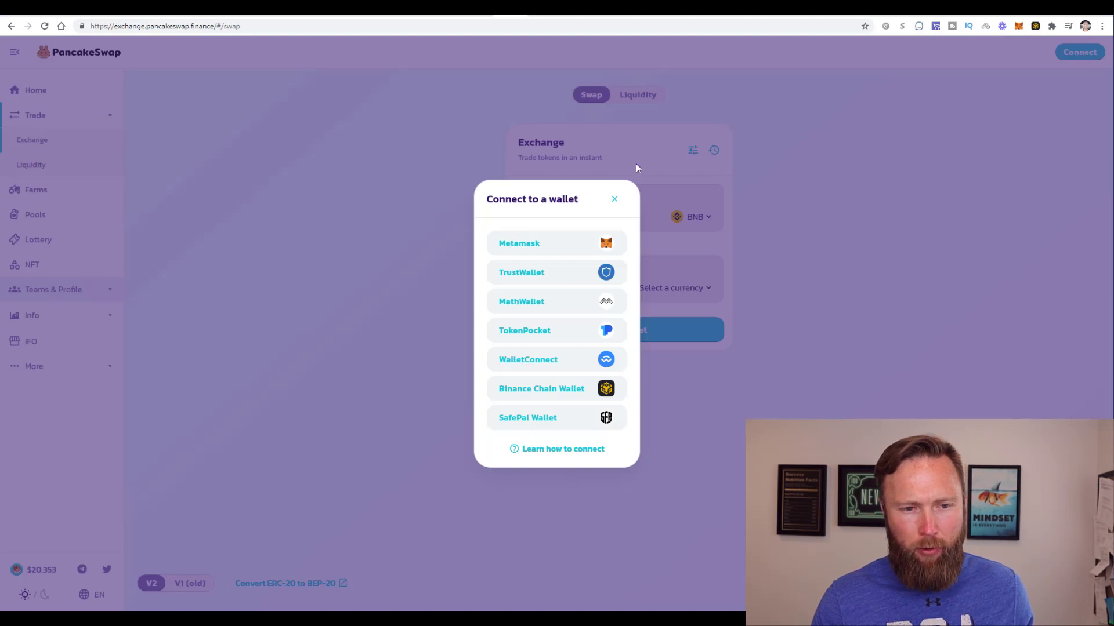
{"action": "left_click", "coordinate": [558, 252]}
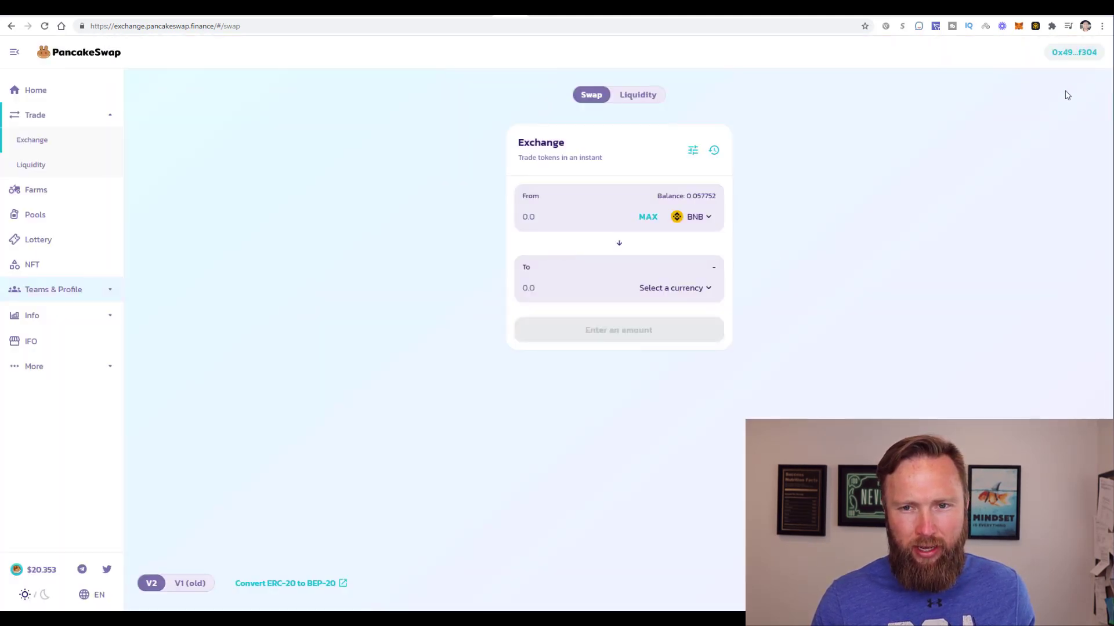
Open MetaMask, keep Smart Chain selected, and copy Account 1's address.
{"action": "left_click", "coordinate": [1020, 27]}
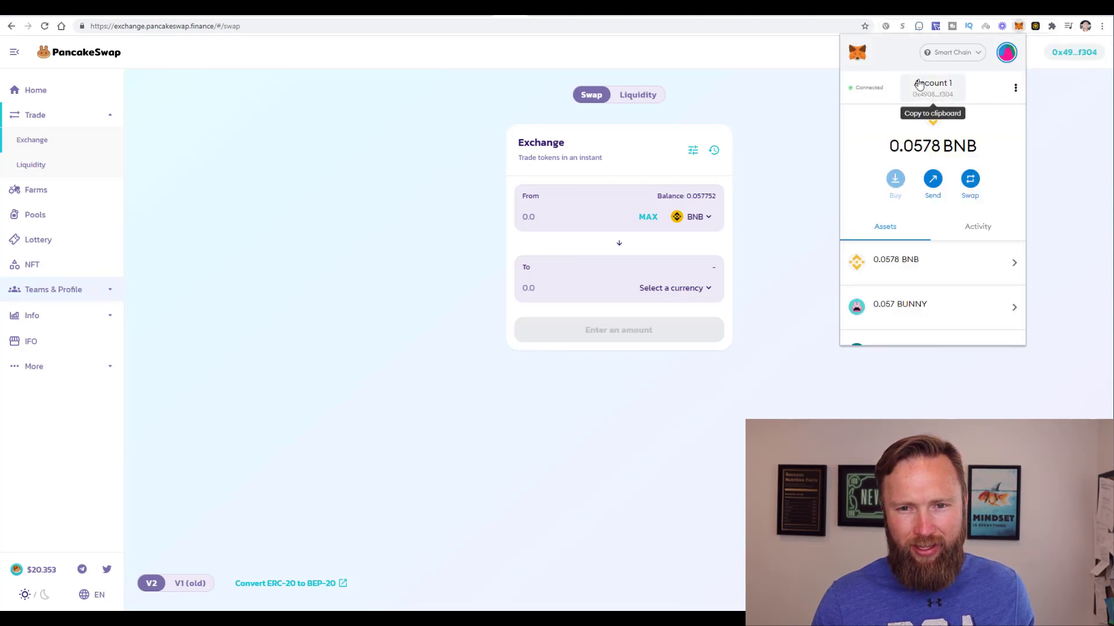
{"action": "left_click", "coordinate": [958, 54]}
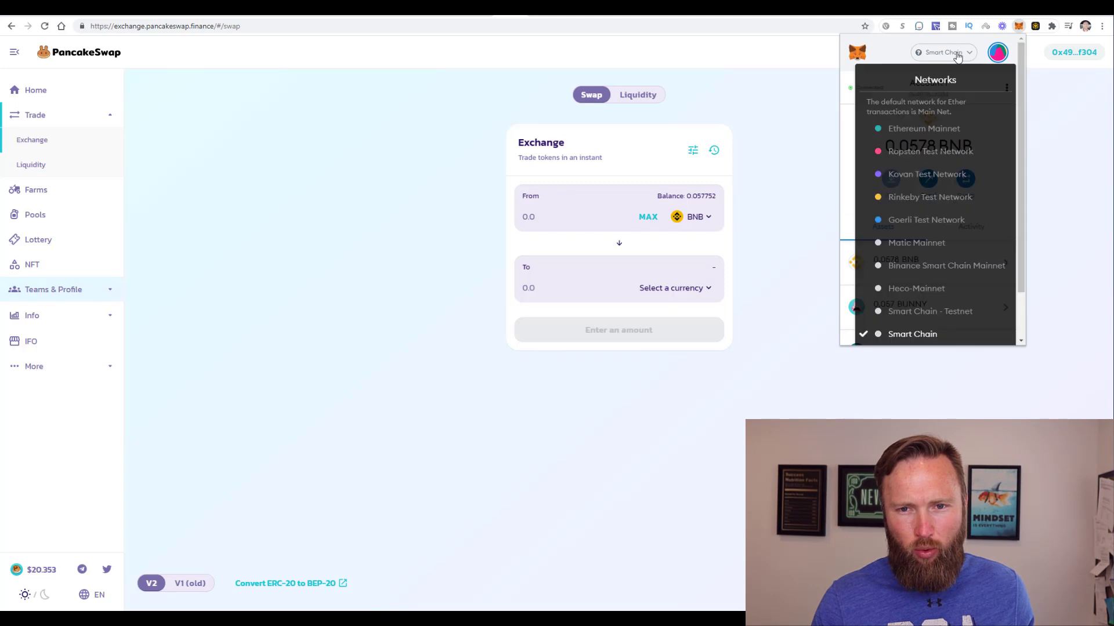
{"action": "left_click", "coordinate": [915, 338]}
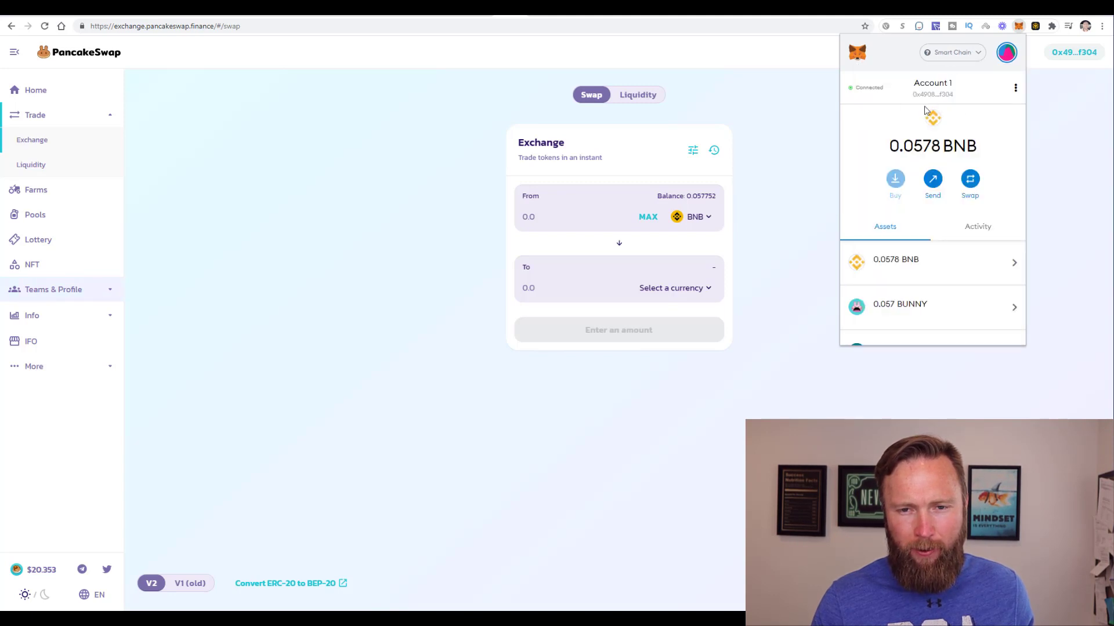
{"action": "left_click", "coordinate": [933, 89]}
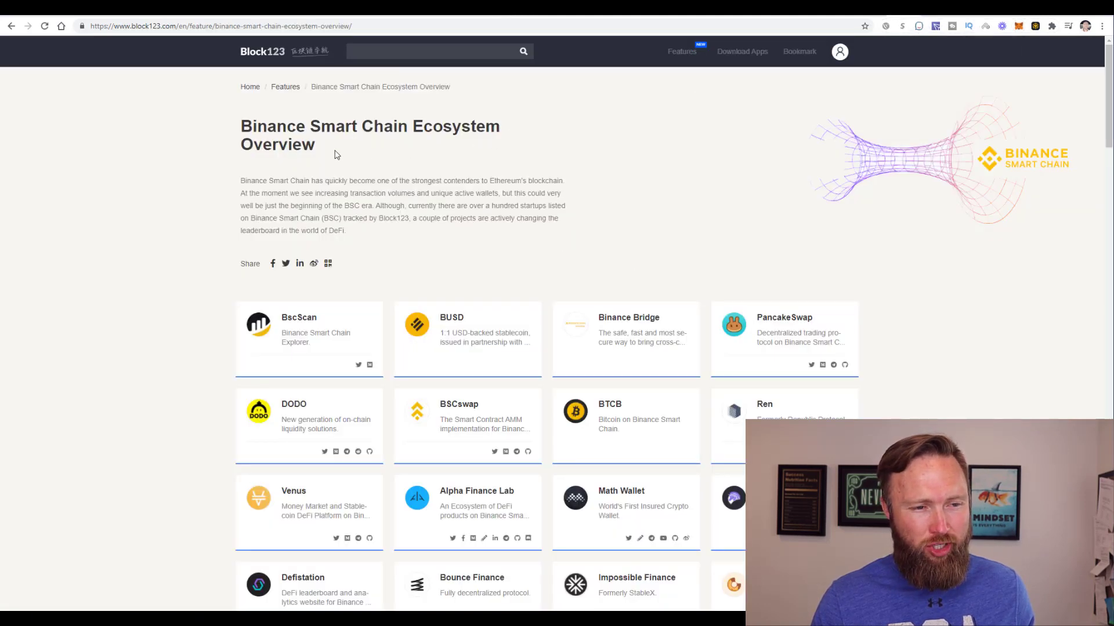
{"action": "scroll", "coordinate": [510, 282], "scroll_direction": "down", "scroll_amount": 2}
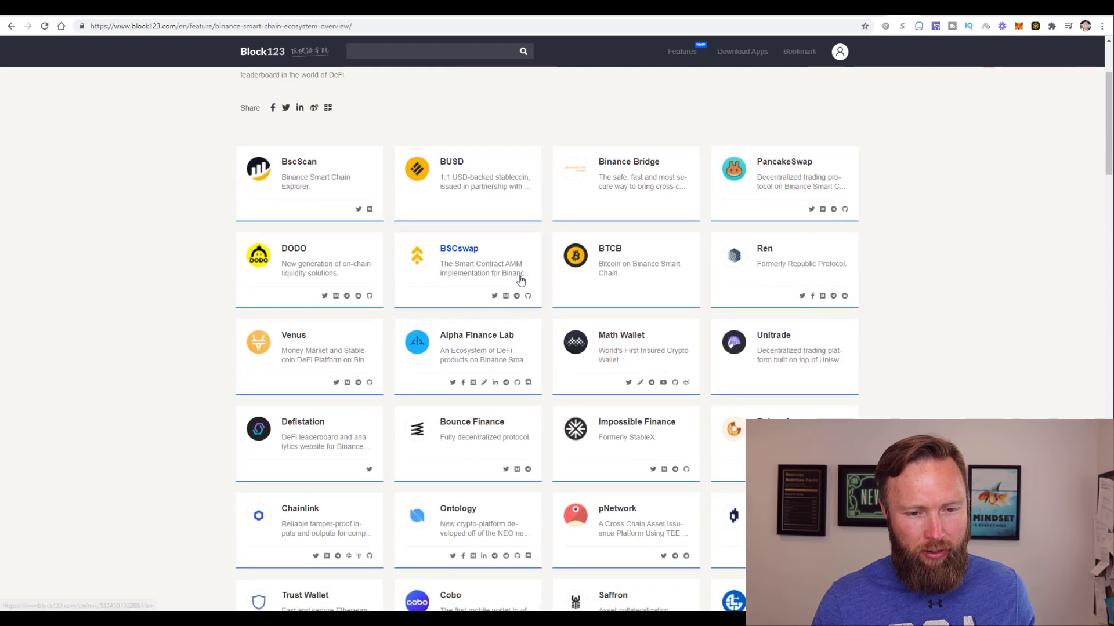
{"action": "scroll", "coordinate": [519, 282], "scroll_direction": "down", "scroll_amount": 2}
{"action": "scroll", "coordinate": [522, 279], "scroll_direction": "down", "scroll_amount": 2}
{"action": "scroll", "coordinate": [522, 279], "scroll_direction": "down", "scroll_amount": 1}
{"action": "scroll", "coordinate": [522, 280], "scroll_direction": "down", "scroll_amount": 2}
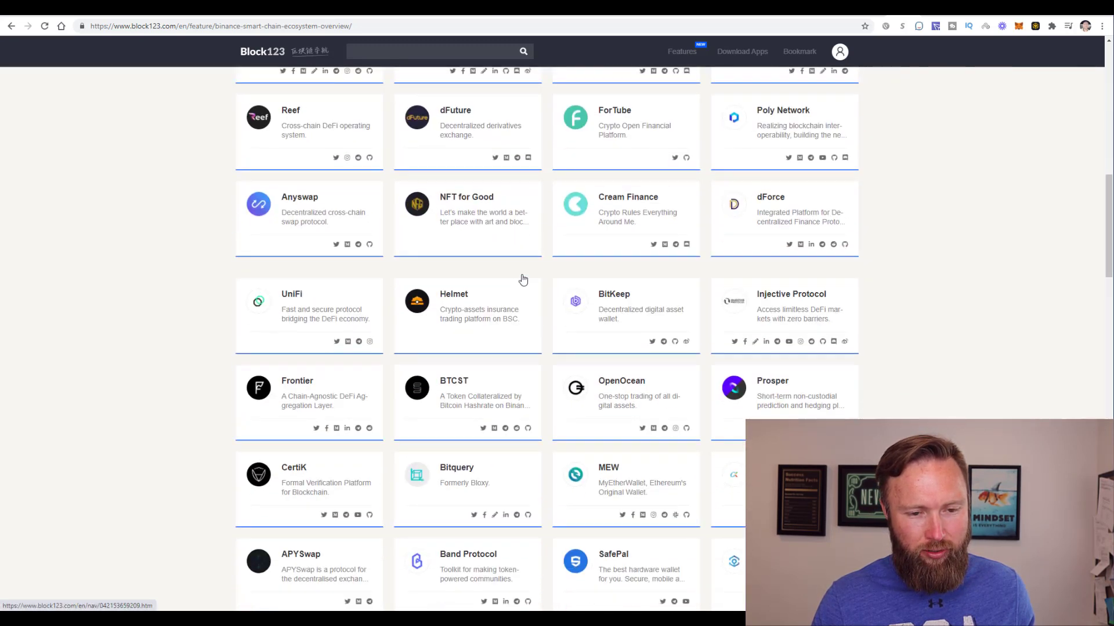
{"action": "scroll", "coordinate": [522, 279], "scroll_direction": "down", "scroll_amount": 2}
{"action": "scroll", "coordinate": [522, 280], "scroll_direction": "down", "scroll_amount": 3}
{"action": "scroll", "coordinate": [522, 279], "scroll_direction": "down", "scroll_amount": 2}
{"action": "scroll", "coordinate": [522, 280], "scroll_direction": "down", "scroll_amount": 3}
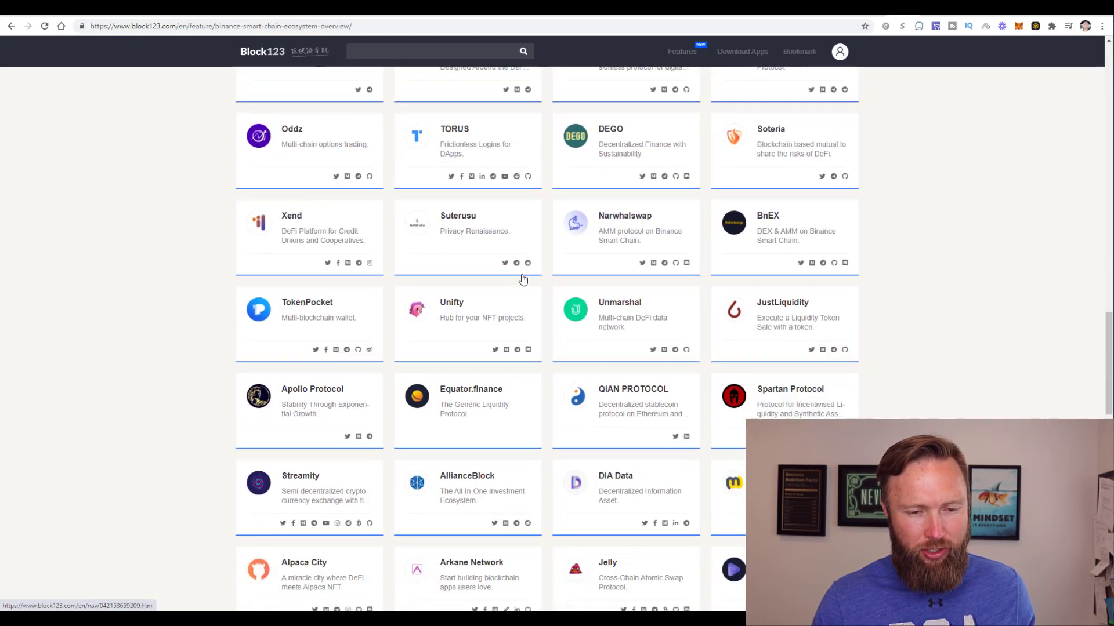
{"action": "scroll", "coordinate": [522, 279], "scroll_direction": "down", "scroll_amount": 3}
{"action": "scroll", "coordinate": [523, 280], "scroll_direction": "down", "scroll_amount": 2}
{"action": "scroll", "coordinate": [523, 280], "scroll_direction": "down", "scroll_amount": 2}
{"action": "scroll", "coordinate": [522, 281], "scroll_direction": "down", "scroll_amount": 1}
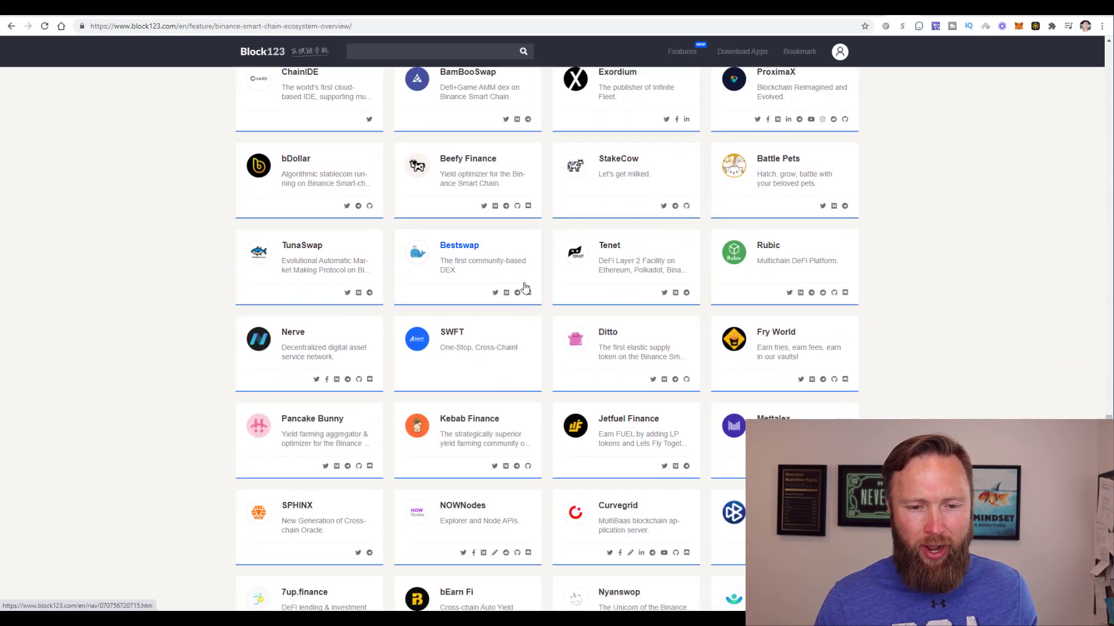
{"action": "scroll", "coordinate": [522, 284], "scroll_direction": "down", "scroll_amount": 1}
{"action": "scroll", "coordinate": [522, 286], "scroll_direction": "down", "scroll_amount": 2}
{"action": "scroll", "coordinate": [545, 323], "scroll_direction": "down", "scroll_amount": 1}
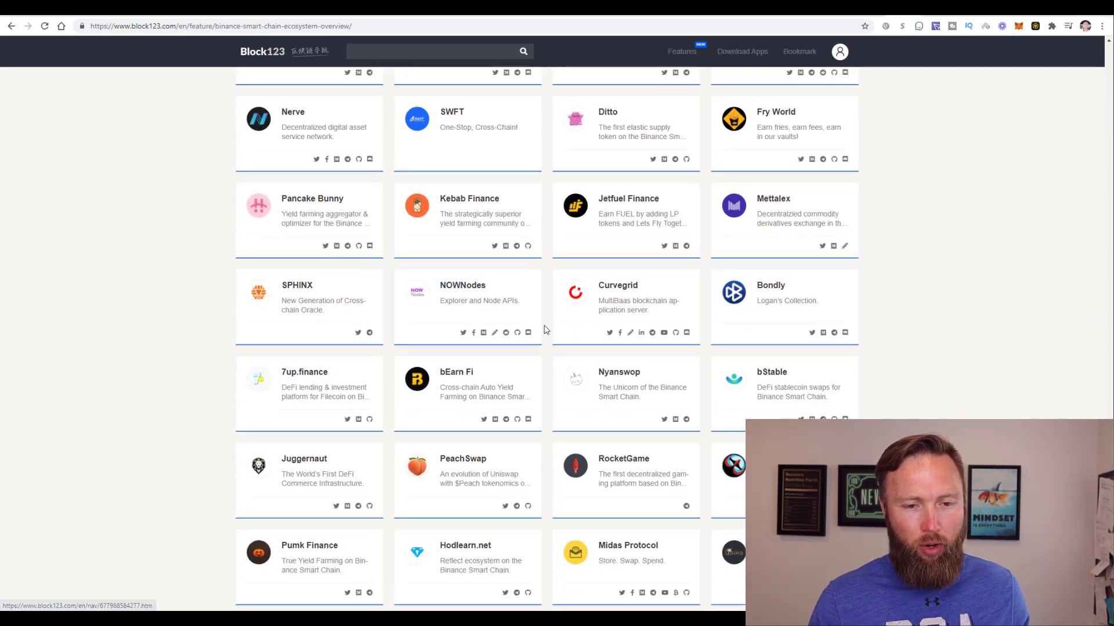
{"action": "scroll", "coordinate": [549, 331], "scroll_direction": "up", "scroll_amount": 4}
{"action": "scroll", "coordinate": [548, 331], "scroll_direction": "up", "scroll_amount": 5}
{"action": "scroll", "coordinate": [548, 330], "scroll_direction": "up", "scroll_amount": 3}
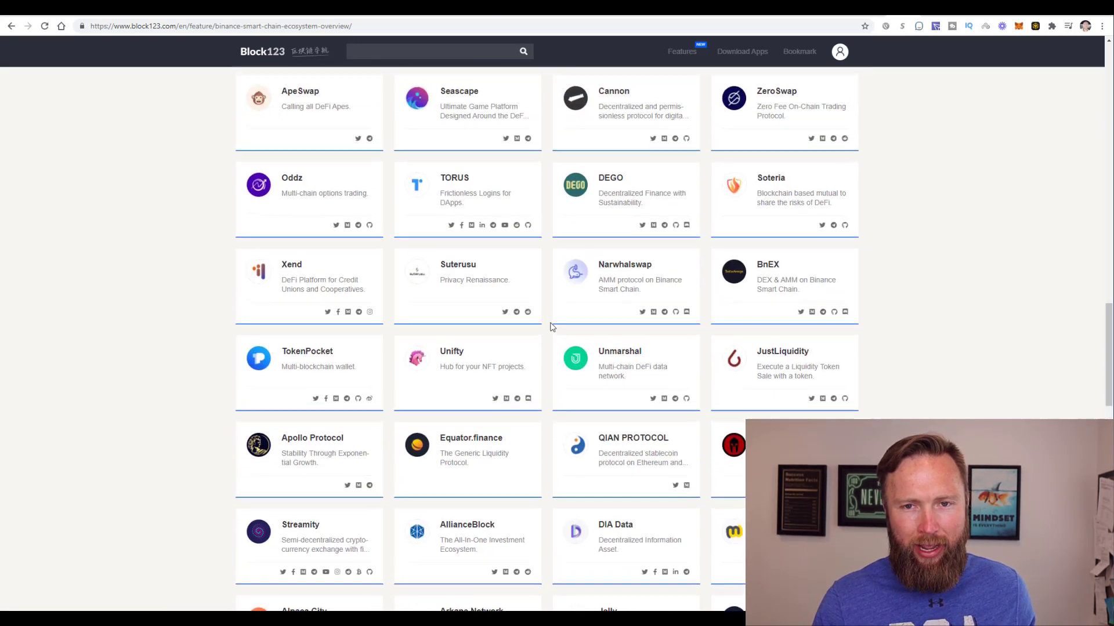
{"action": "scroll", "coordinate": [549, 330], "scroll_direction": "up", "scroll_amount": 4}
{"action": "scroll", "coordinate": [550, 327], "scroll_direction": "up", "scroll_amount": 4}
{"action": "scroll", "coordinate": [550, 327], "scroll_direction": "up", "scroll_amount": 3}
{"action": "scroll", "coordinate": [551, 323], "scroll_direction": "up", "scroll_amount": 5}
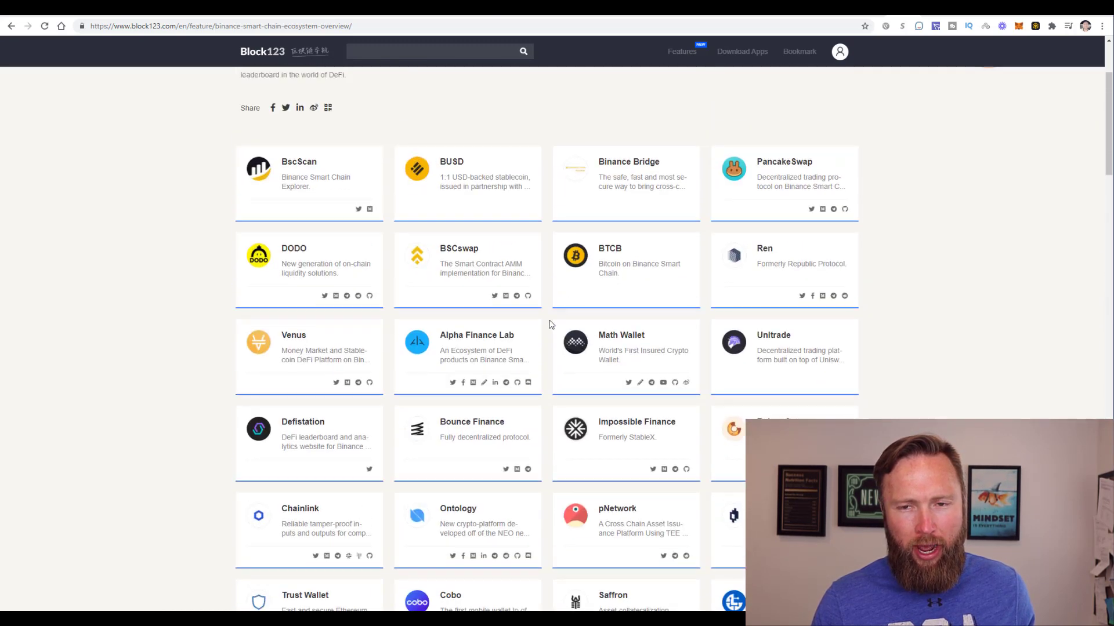
{"action": "left_click", "coordinate": [1018, 26]}
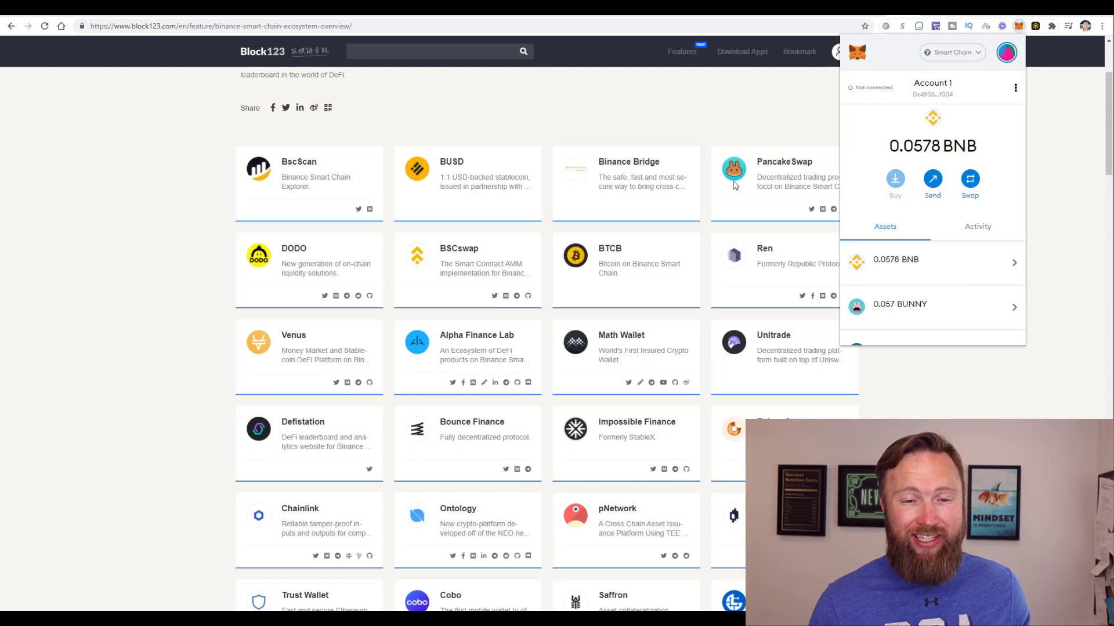
{"action": "left_click", "coordinate": [755, 114]}
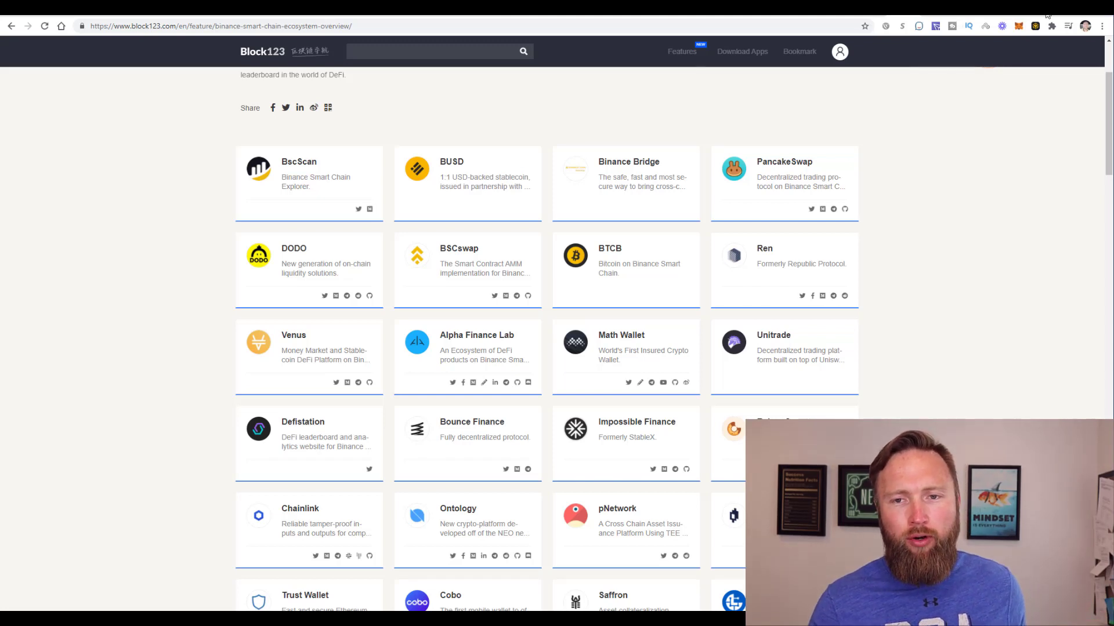
Open the MetaMask popup showing Account 1's 0.0578 BNB on Smart Chain.
{"action": "left_click", "coordinate": [1019, 28]}
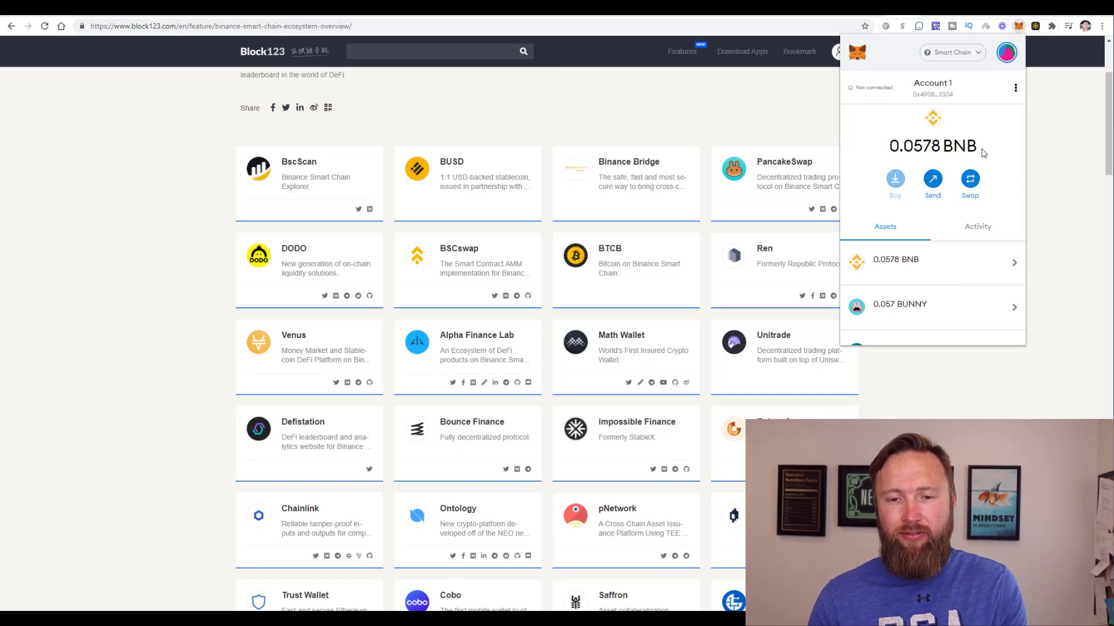
{"action": "mouse_move", "coordinate": [933, 146]}
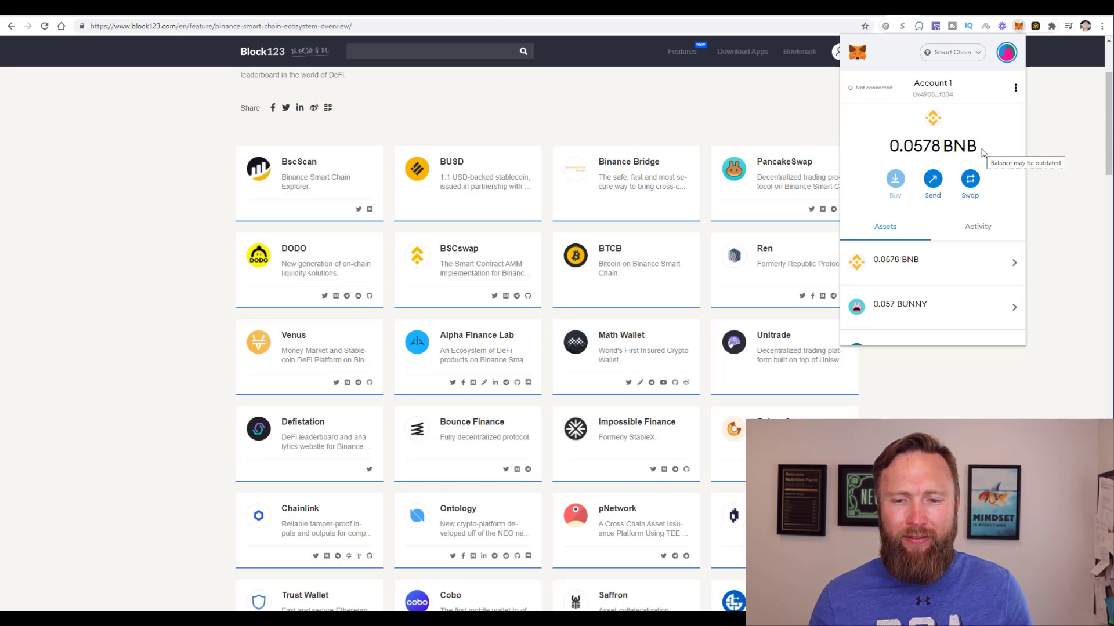
Close the MetaMask popup to reveal Block123's BSC project listing.
{"action": "left_click", "coordinate": [1059, 205]}
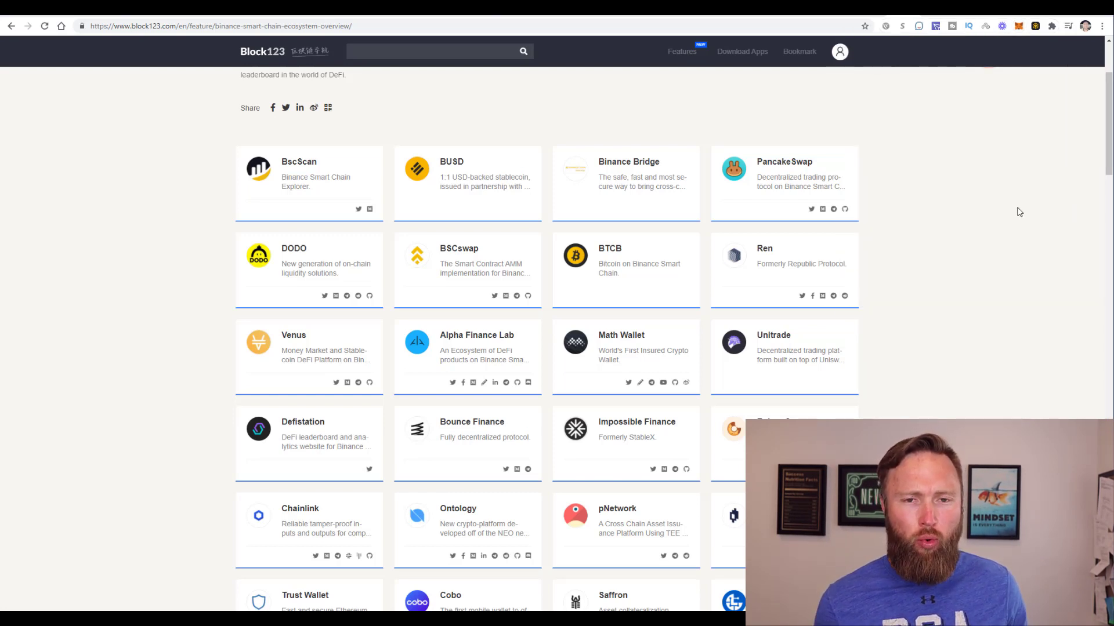